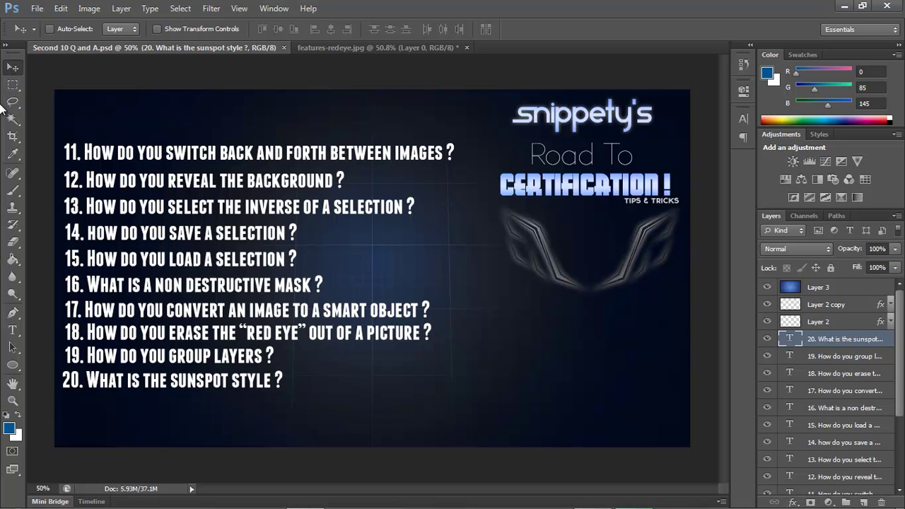
Toggle between the Rectangular Marquee and Move tools and flip between the two open documents.
left_click(14, 86)
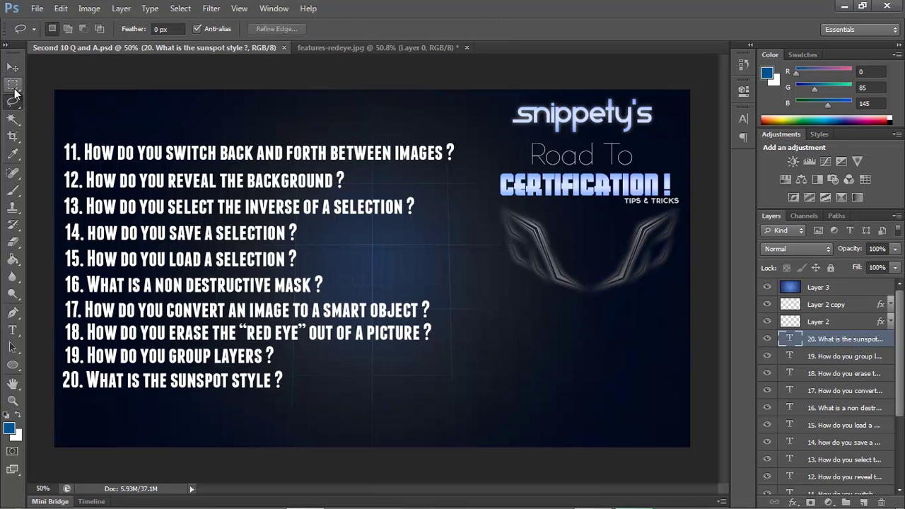
left_click(13, 69)
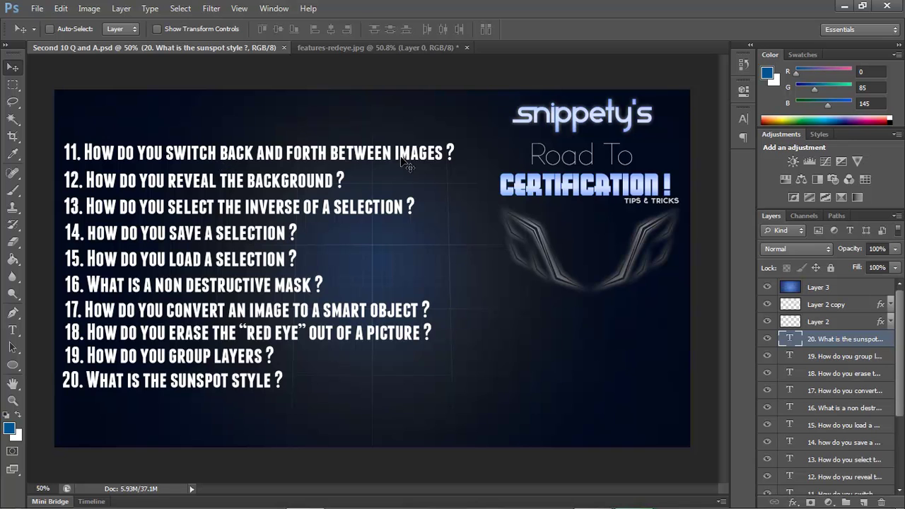
left_click(13, 85)
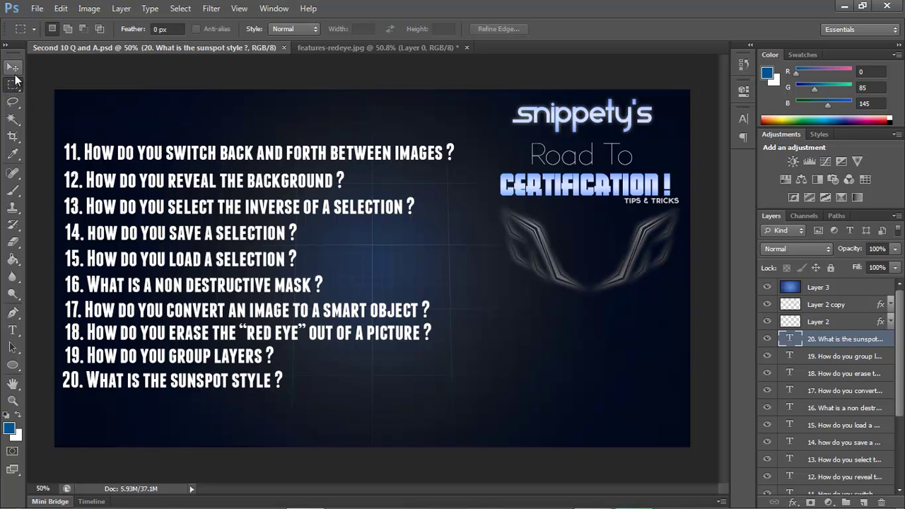
left_click(12, 68)
left_click(330, 44)
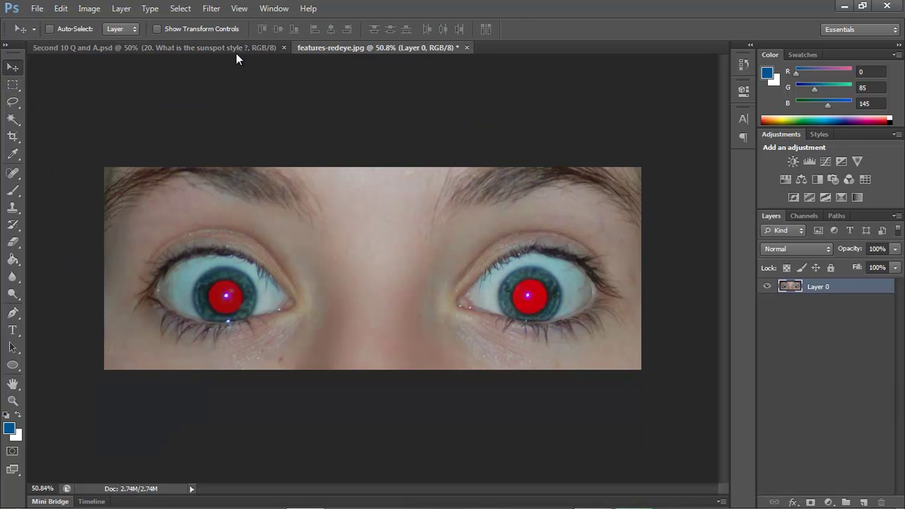
left_click(255, 46)
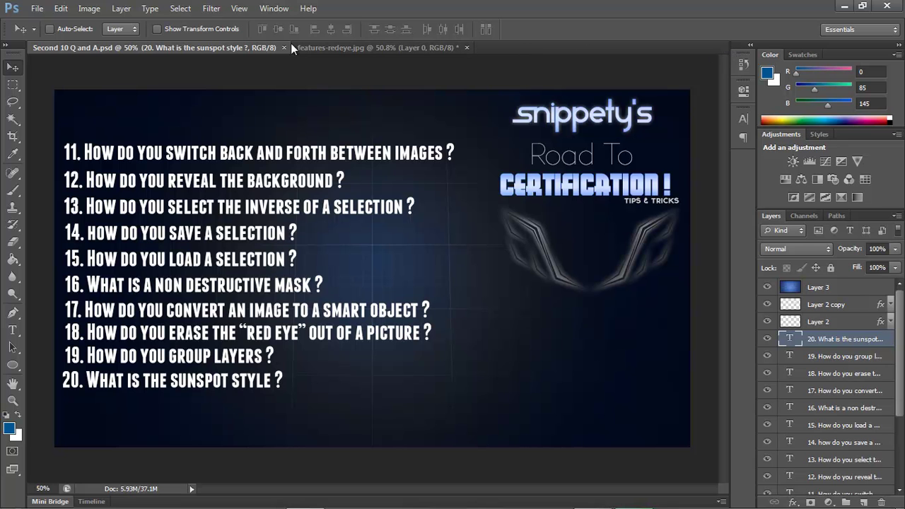
left_click(266, 10)
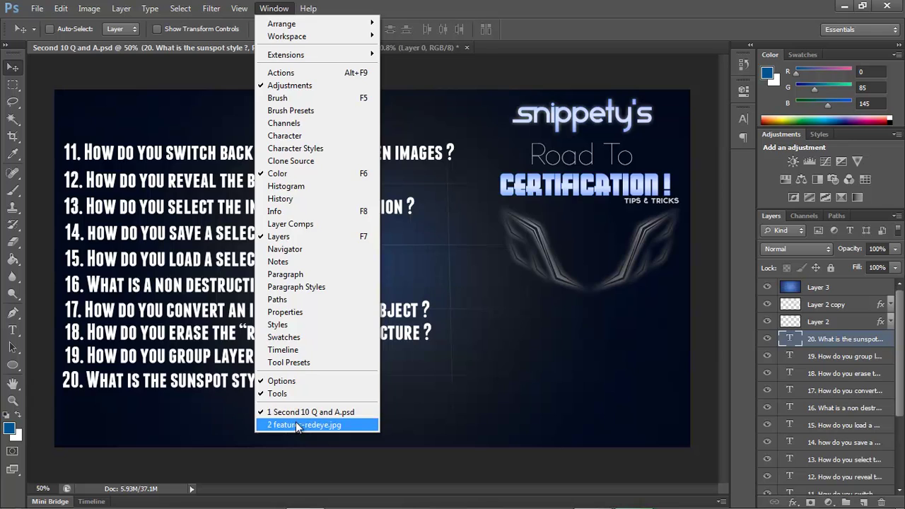
left_click(299, 424)
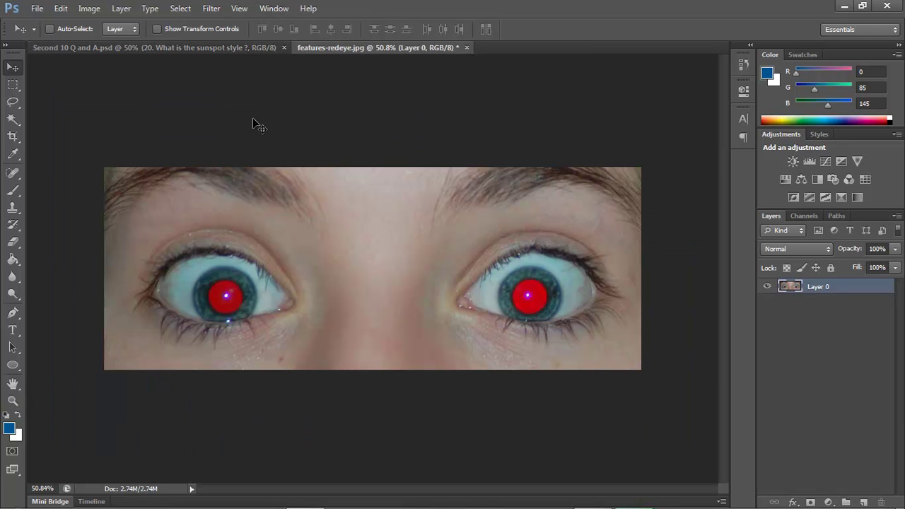
left_click(273, 7)
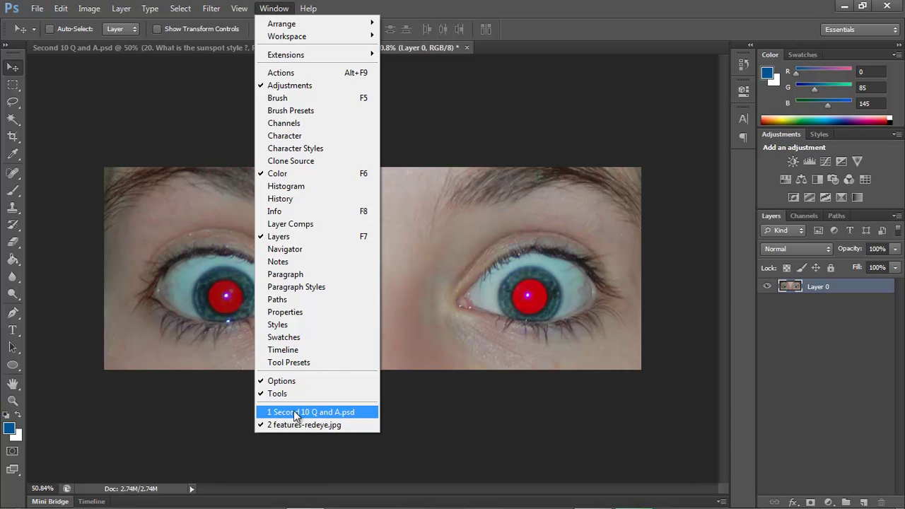
left_click(296, 412)
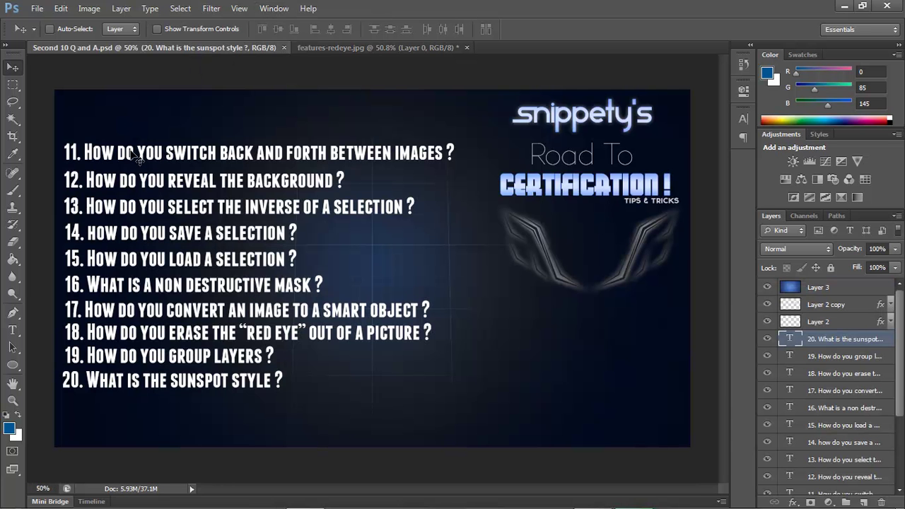
On the red-eye photo, delete a marquee strip of forehead, then undo back to the original.
left_click(350, 49)
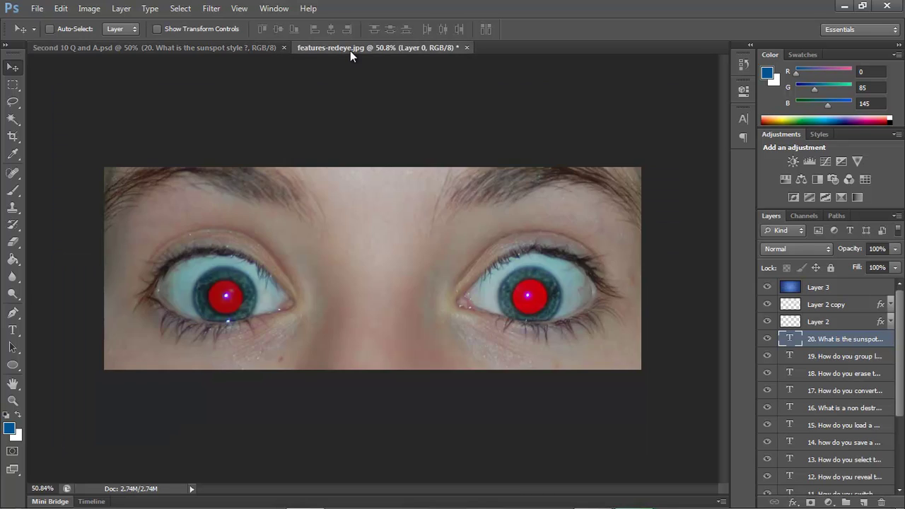
left_click(13, 85)
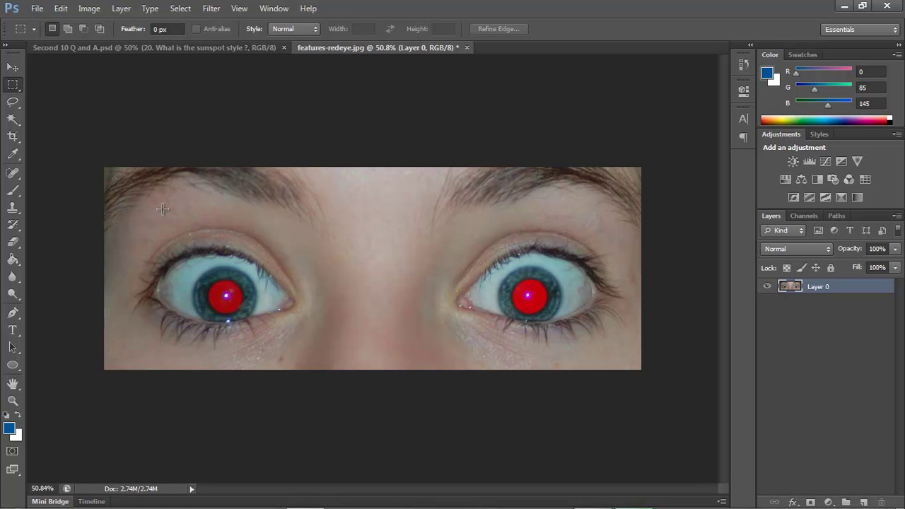
left_click_drag(186, 208, 522, 238)
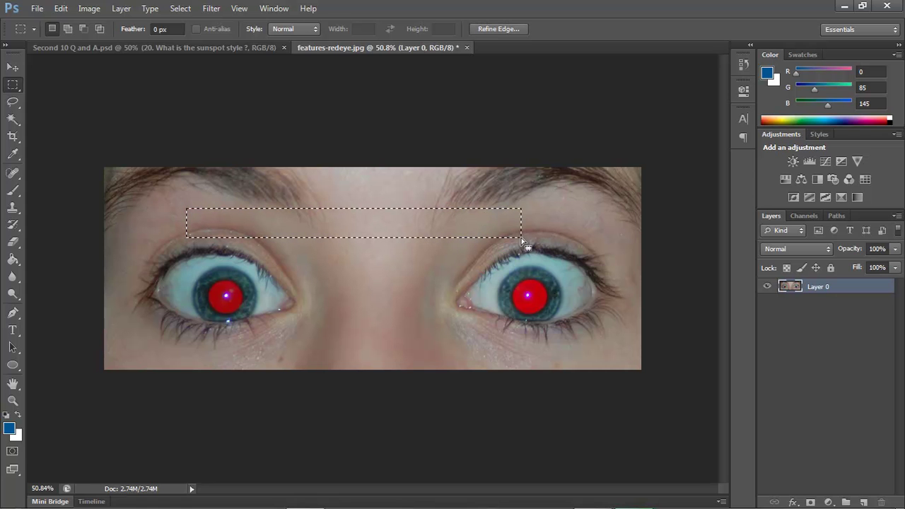
key("Delete")
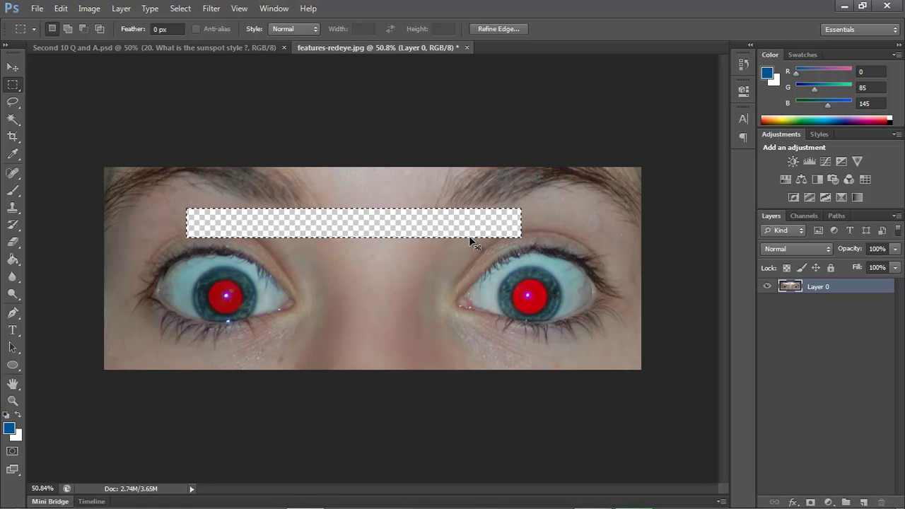
key("ctrl+d")
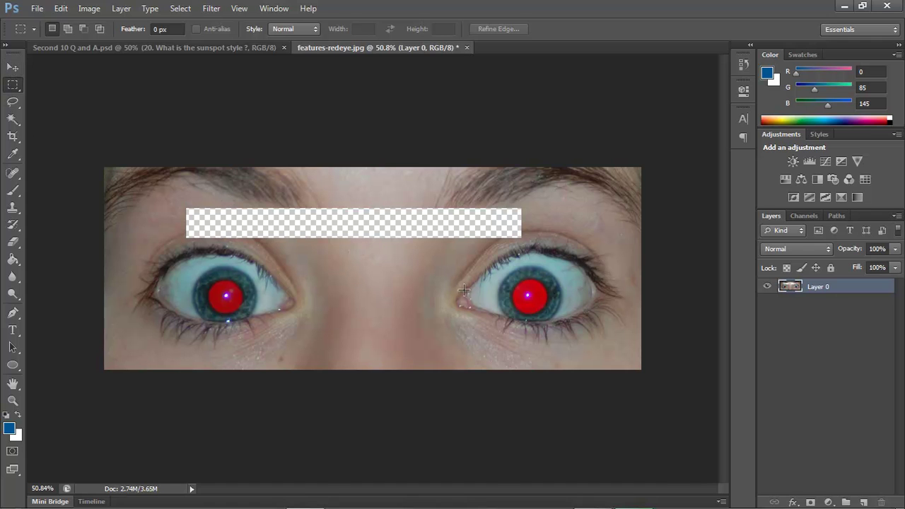
key("ctrl+alt+z")
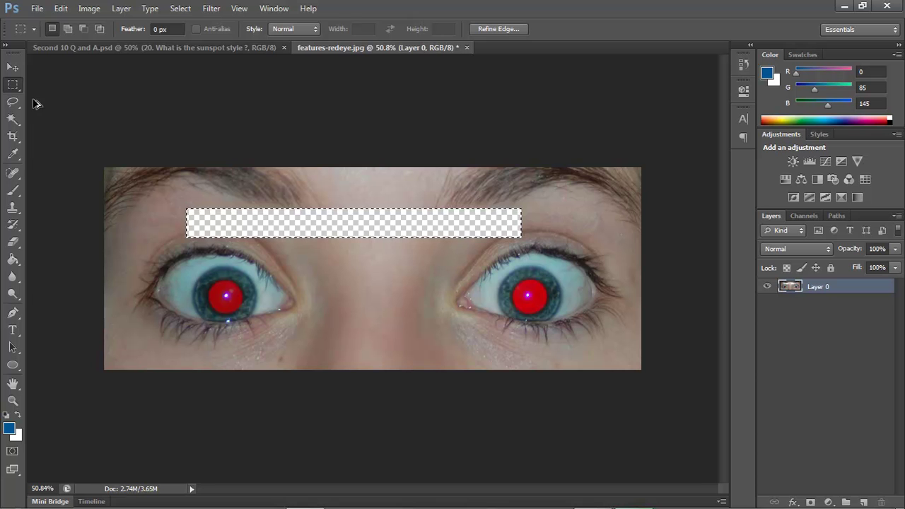
key("ctrl+alt+z")
key("ctrl+alt+z")
left_click(13, 67)
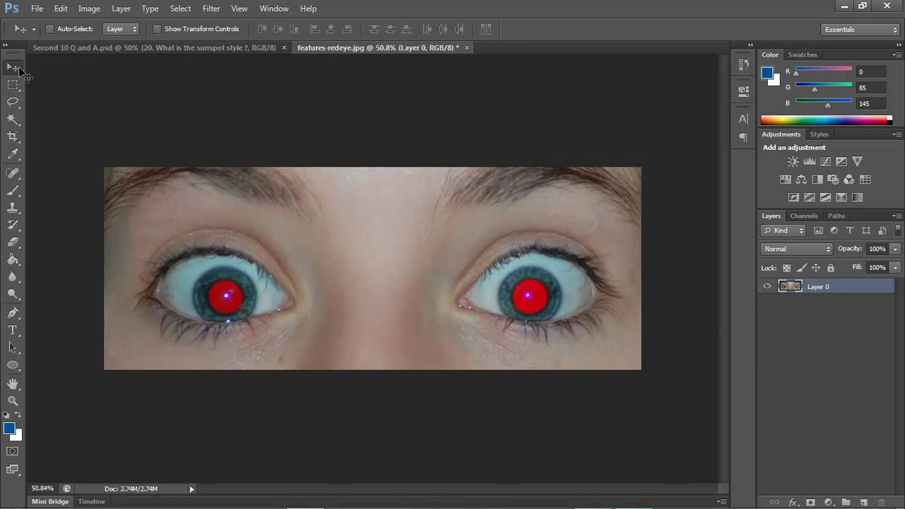
left_click(160, 50)
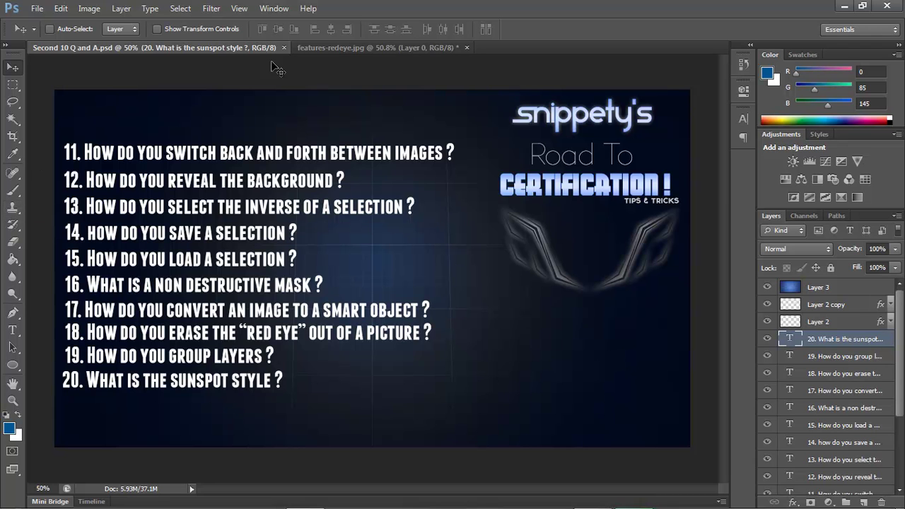
Draw a Pen path around the eyes, convert it to a selection, then deselect.
left_click(352, 48)
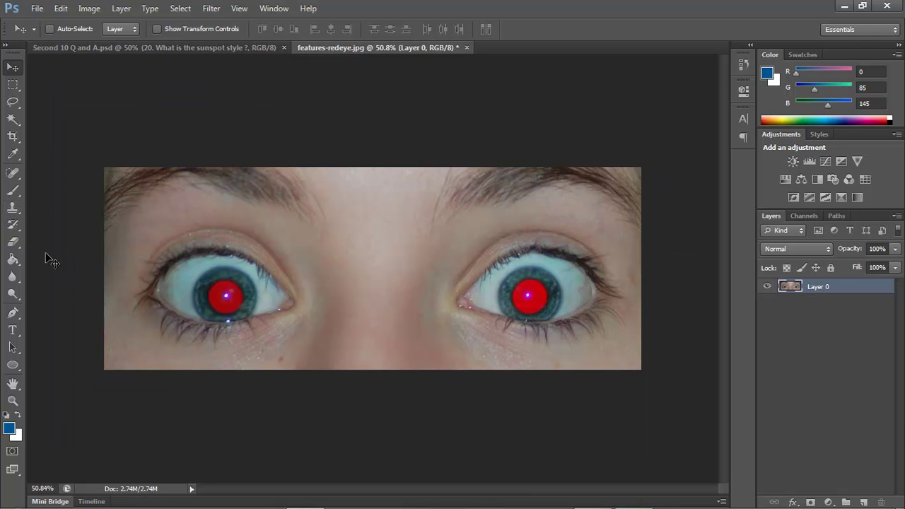
left_click(13, 313)
left_click_drag(247, 260, 317, 223)
left_click(297, 308)
left_click(435, 305)
left_click(418, 212)
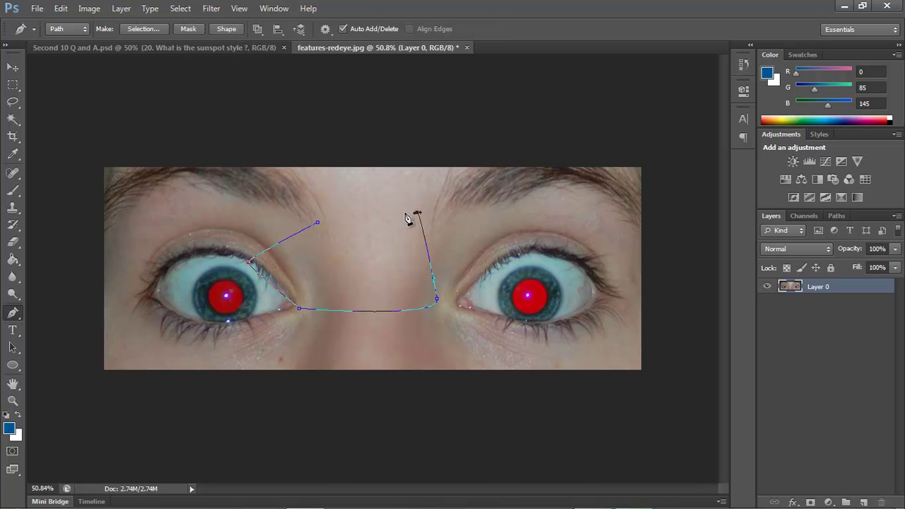
left_click(335, 231)
left_click(317, 223)
right_click(346, 233)
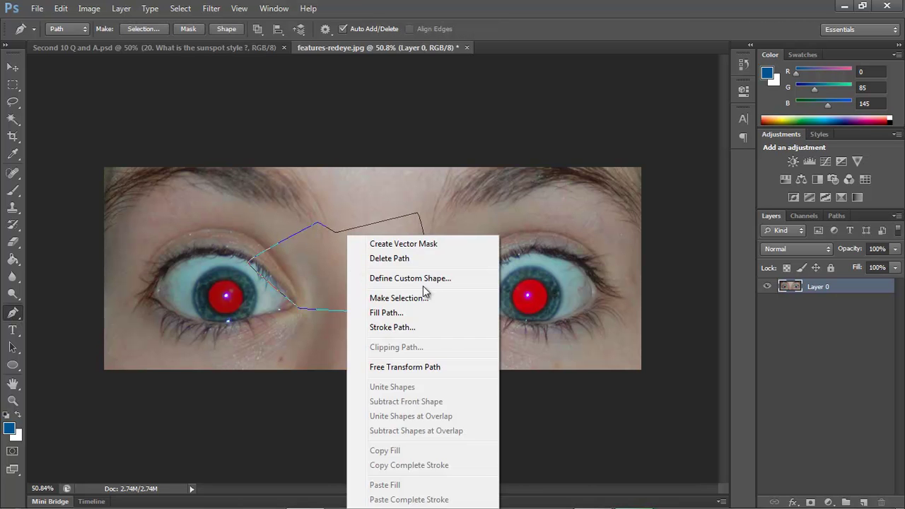
left_click(419, 294)
left_click(516, 143)
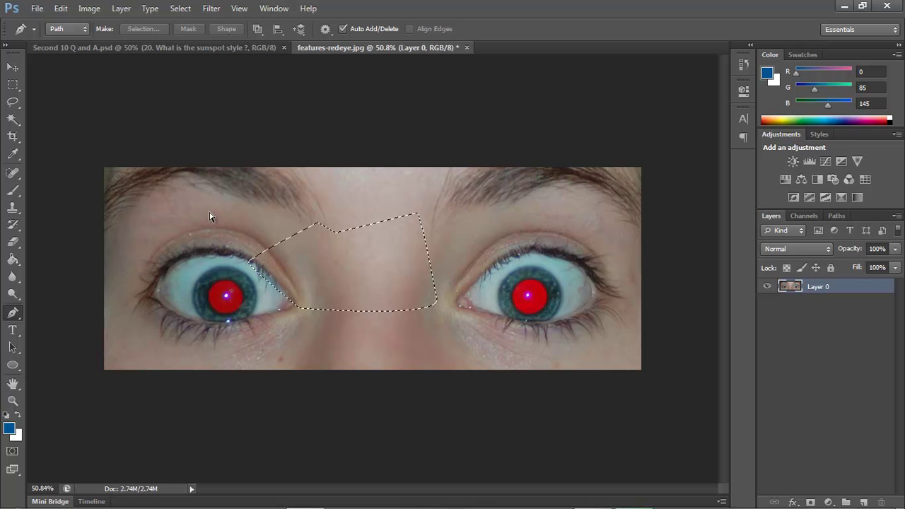
key("ctrl+d")
Invert a rectangle between the eyes via Select menu, delete outside it, then restore pixels.
left_click(12, 84)
left_click_drag(303, 240, 538, 277)
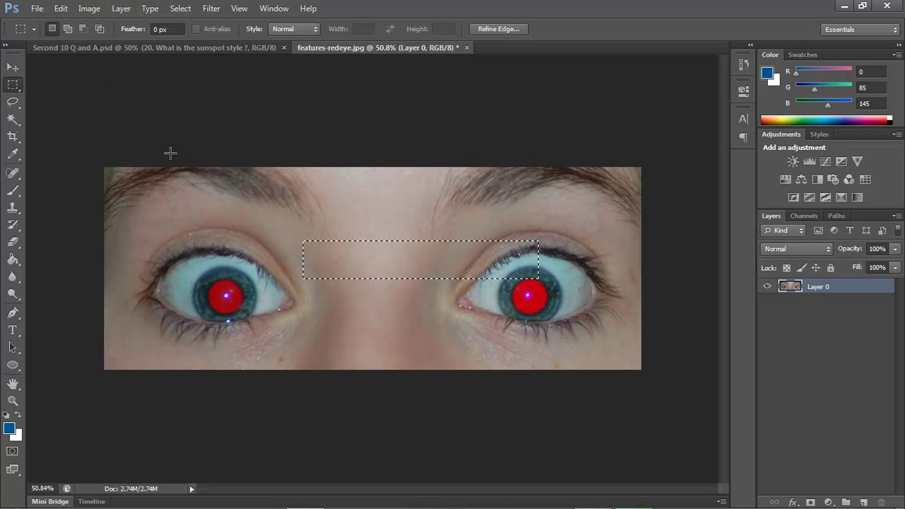
left_click(180, 9)
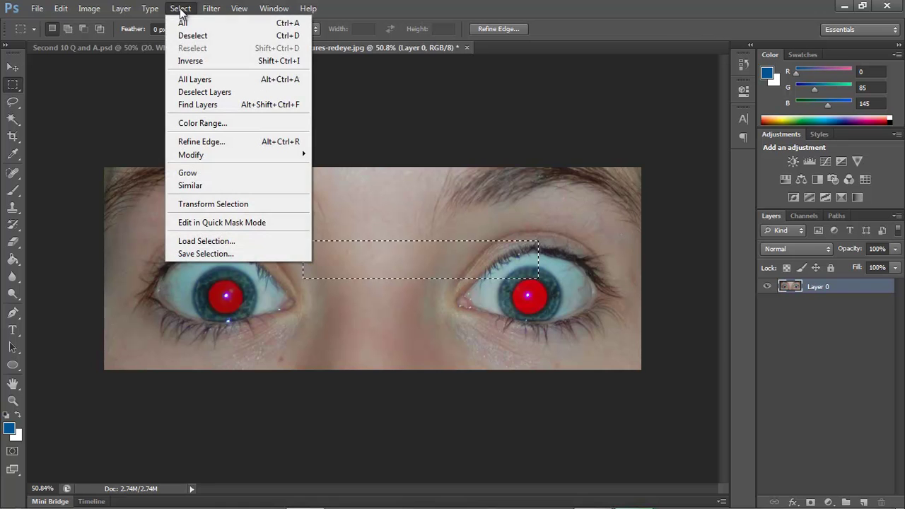
left_click(189, 61)
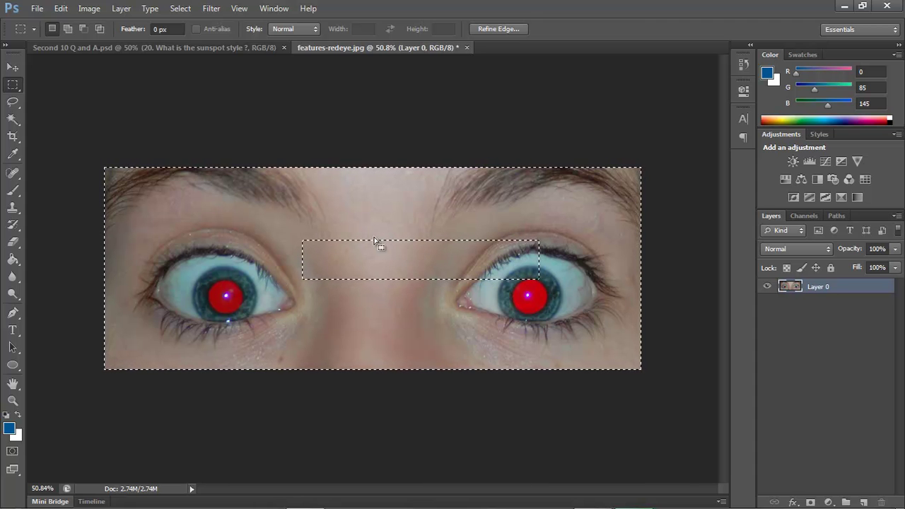
left_click_drag(275, 281, 312, 337)
key("ctrl+z")
key("Delete")
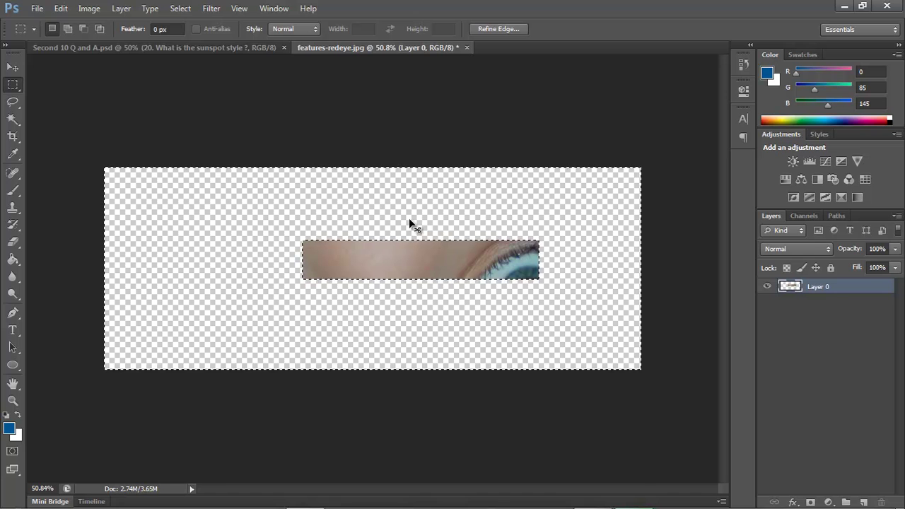
key("ctrl+d")
key("ctrl+alt+z")
key("ctrl+alt+z")
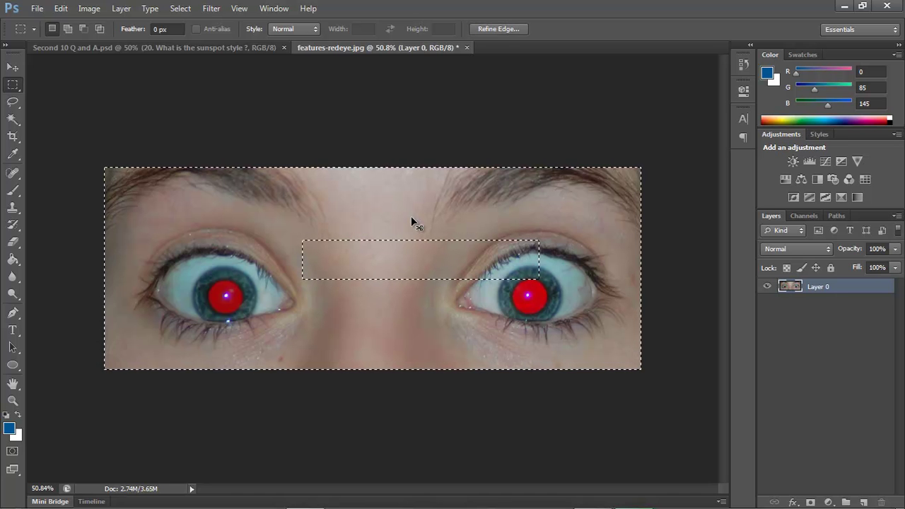
key("ctrl+d")
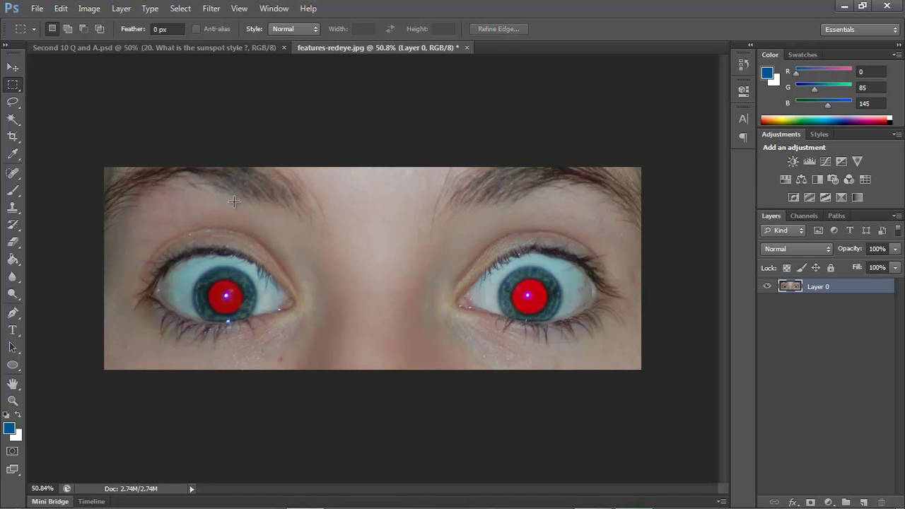
Select a brow strip, invert it with Shift+Ctrl+I, clear it, and return to the questions slide.
left_click_drag(201, 209, 520, 236)
key("ctrl+shift+i")
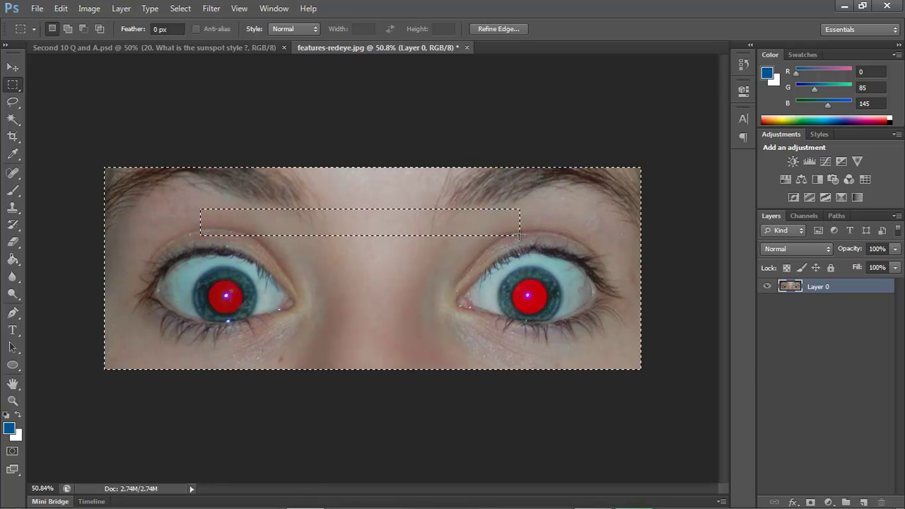
left_click(519, 235)
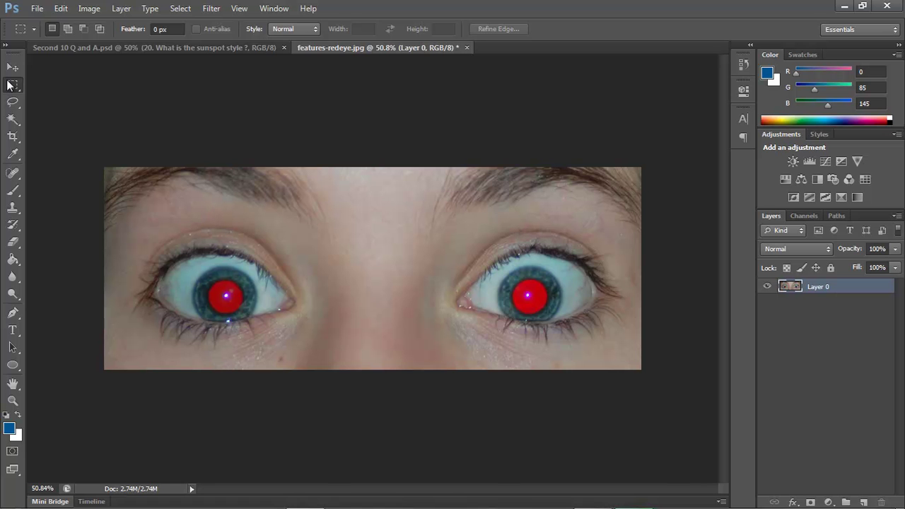
left_click(12, 67)
left_click(165, 46)
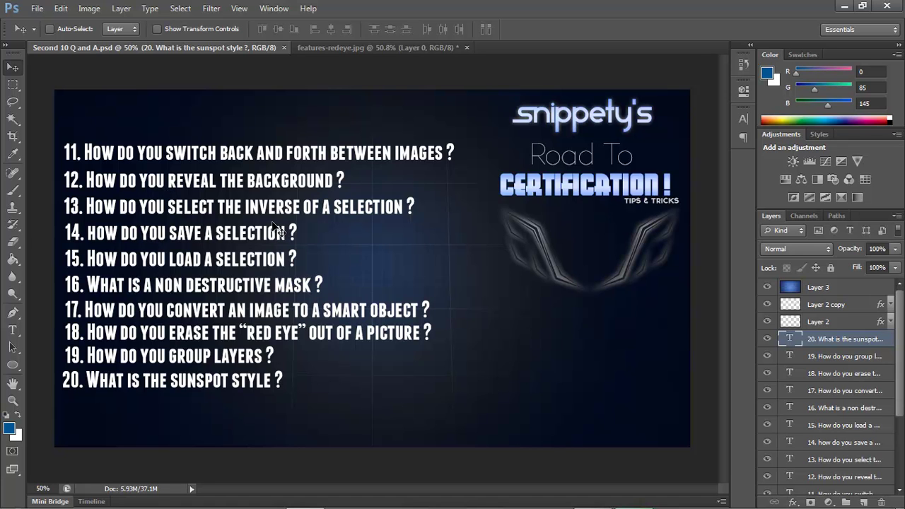
Draw a Pen path around the left eye and convert it into a selection.
left_click(350, 48)
left_click(12, 313)
left_click(209, 232)
left_click_drag(183, 266, 239, 315)
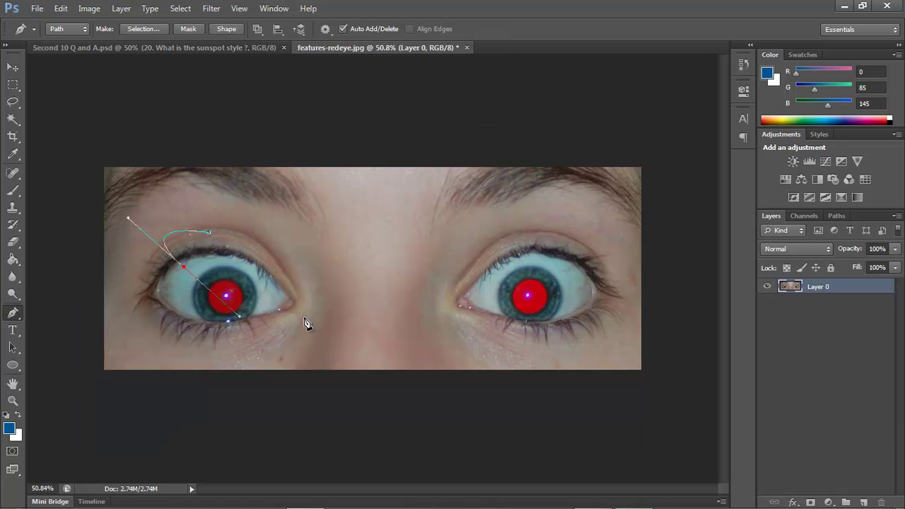
left_click(304, 319)
left_click_drag(329, 251, 237, 239)
right_click(209, 239)
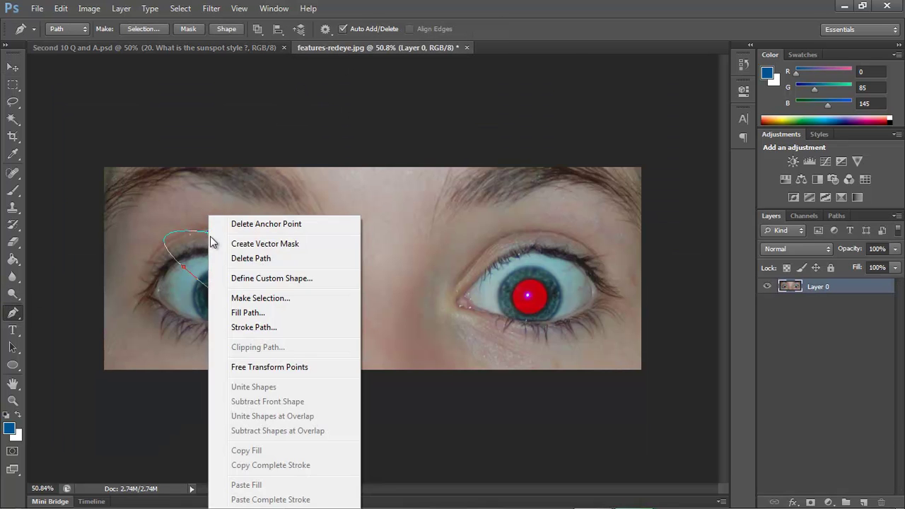
key("Escape")
right_click(213, 240)
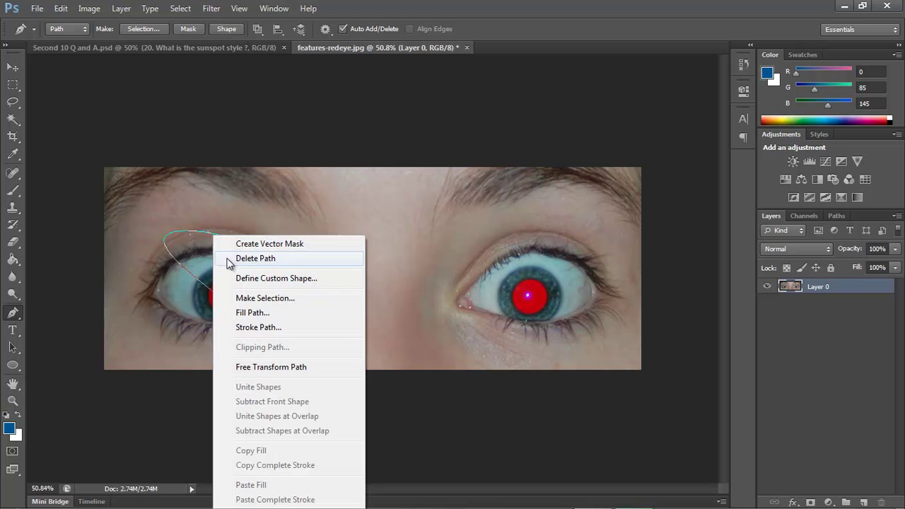
left_click(267, 298)
left_click(522, 145)
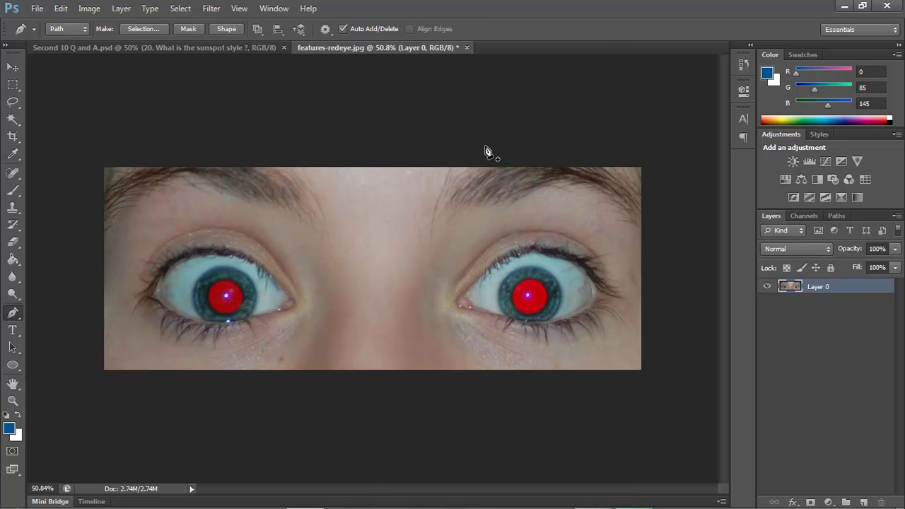
Save the selection as a channel named 'random selection', then deselect.
left_click(178, 8)
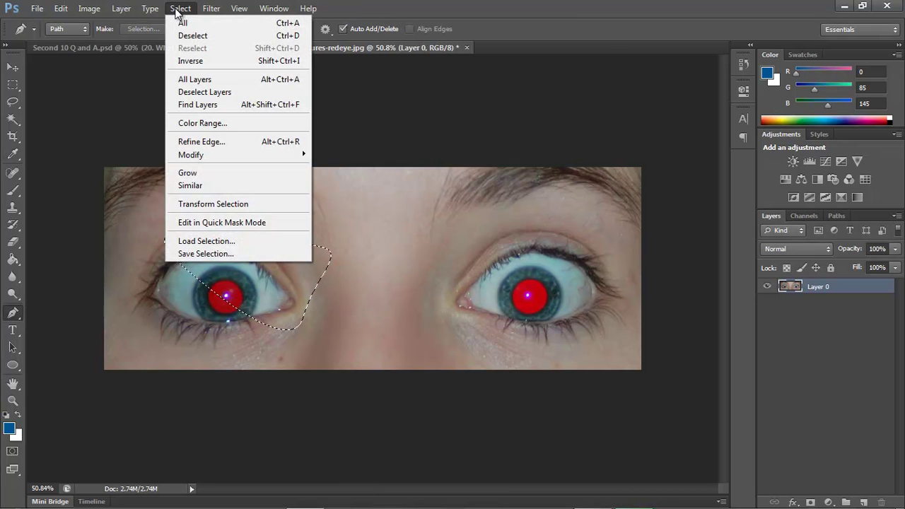
left_click(194, 254)
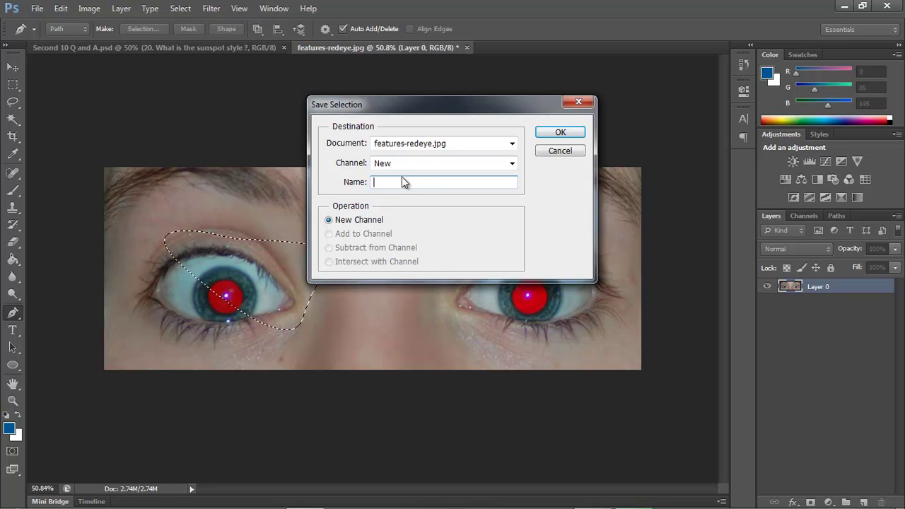
type("random selection")
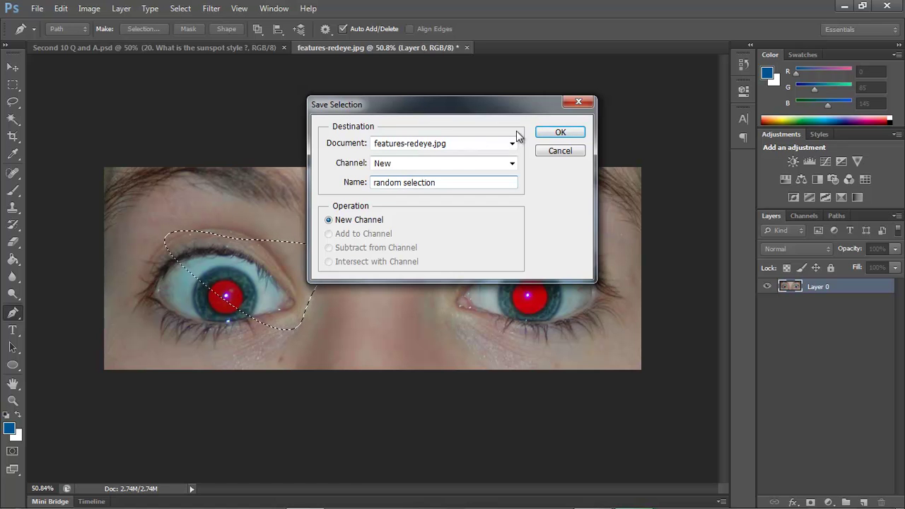
left_click(557, 134)
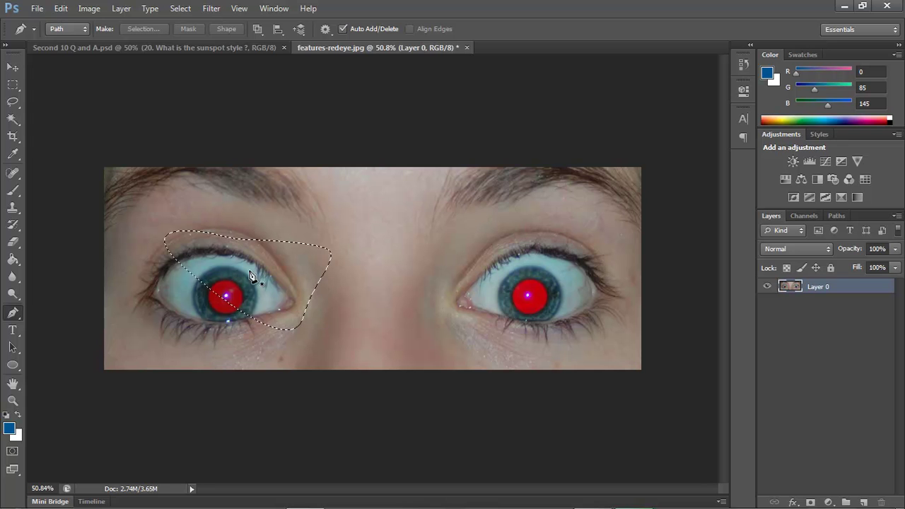
key("ctrl+d")
Load the 'random selection' channel back onto the red-eye photo.
key("v")
left_click(81, 48)
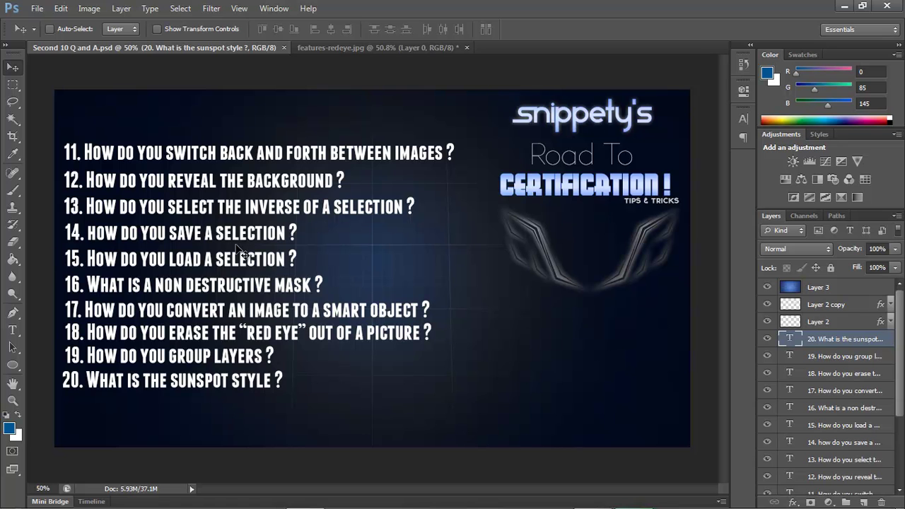
left_click(328, 46)
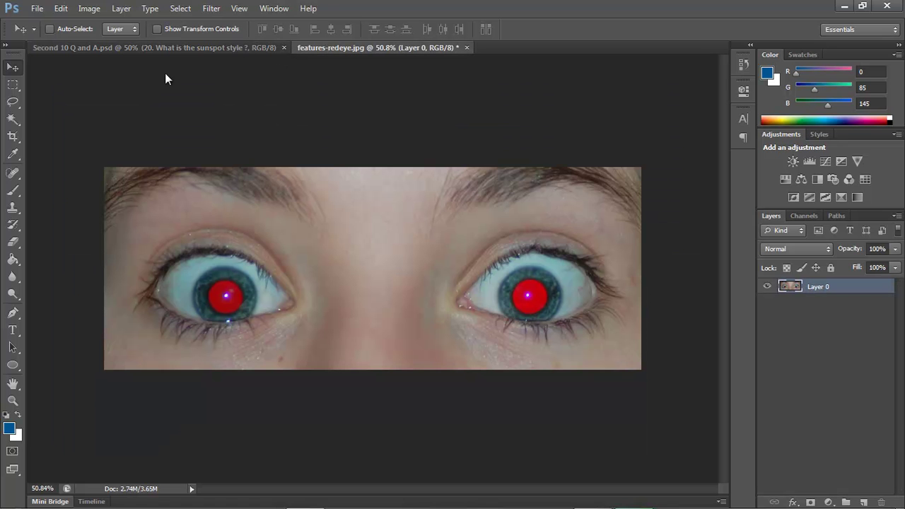
left_click(180, 7)
left_click(216, 241)
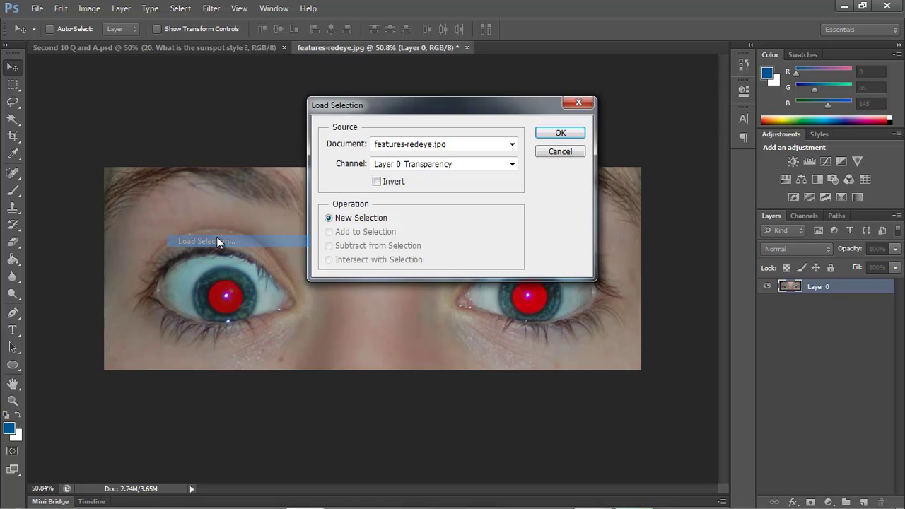
left_click(437, 144)
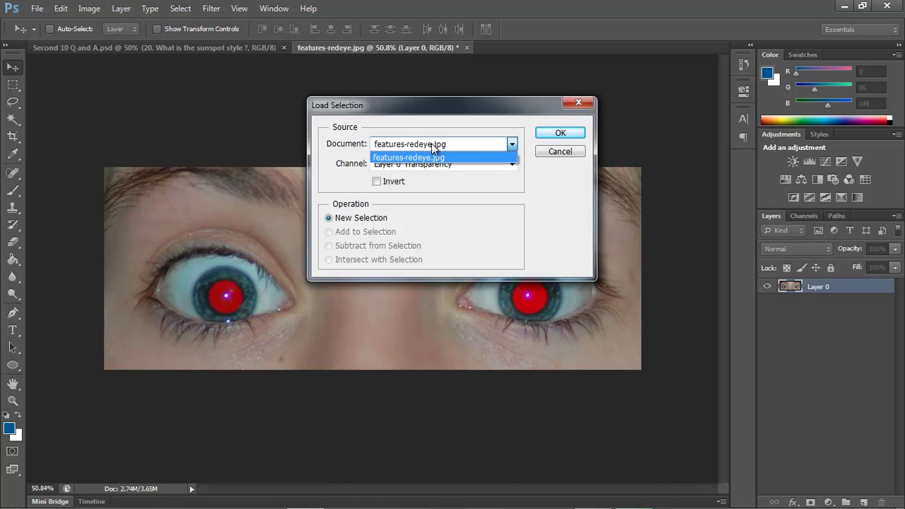
left_click(431, 144)
left_click(438, 163)
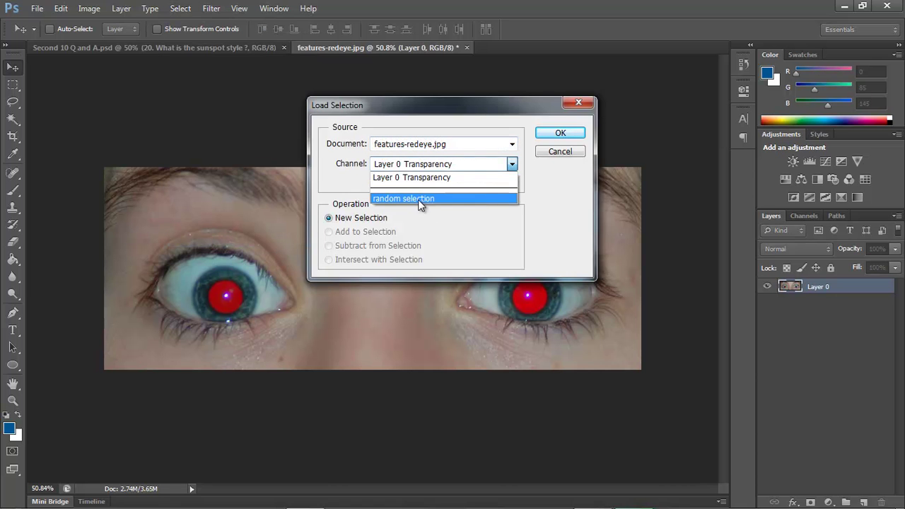
left_click(418, 199)
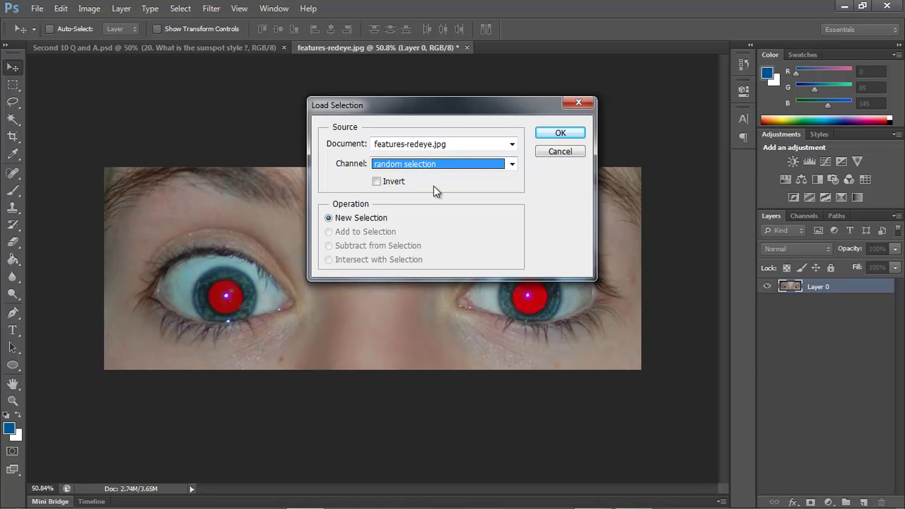
left_click(550, 133)
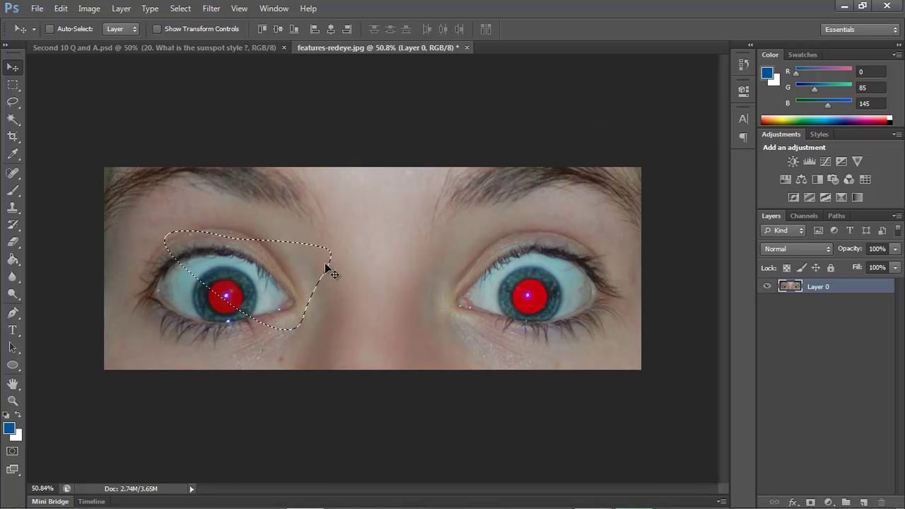
Delete outside the inverted eye selection, undo, then delete inside it and undo again.
key("ctrl+shift+i")
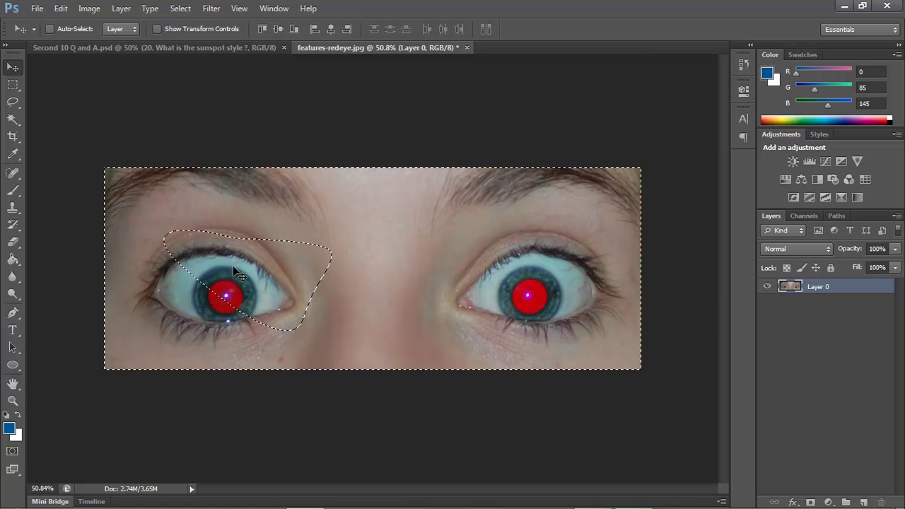
key("Delete")
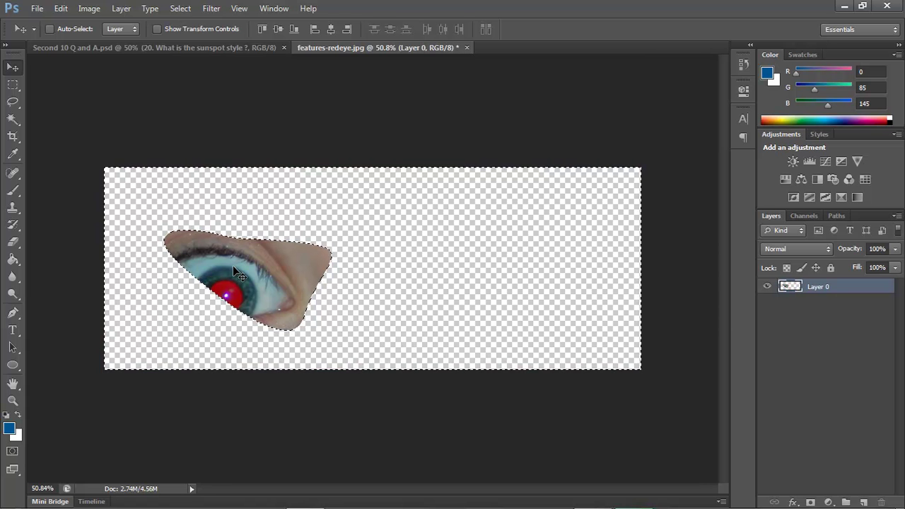
key("ctrl+z")
key("ctrl+shift+i")
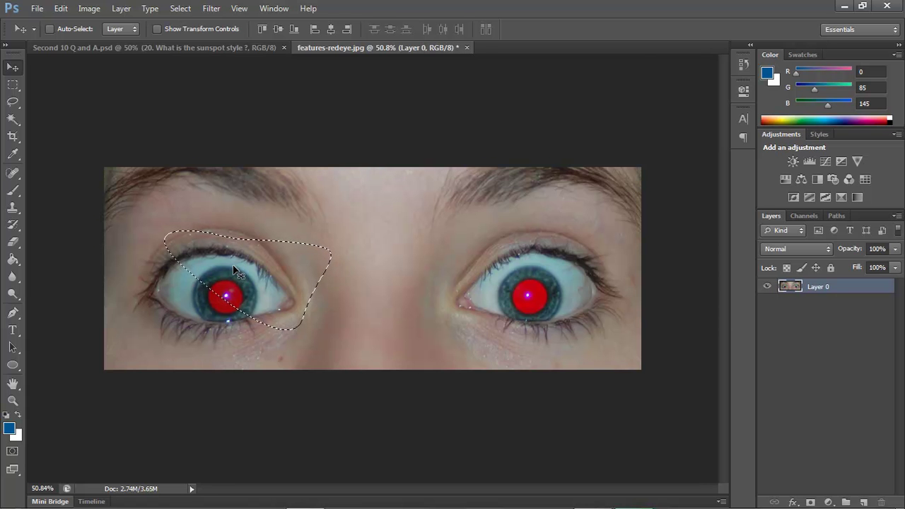
key("Delete")
key("ctrl+z")
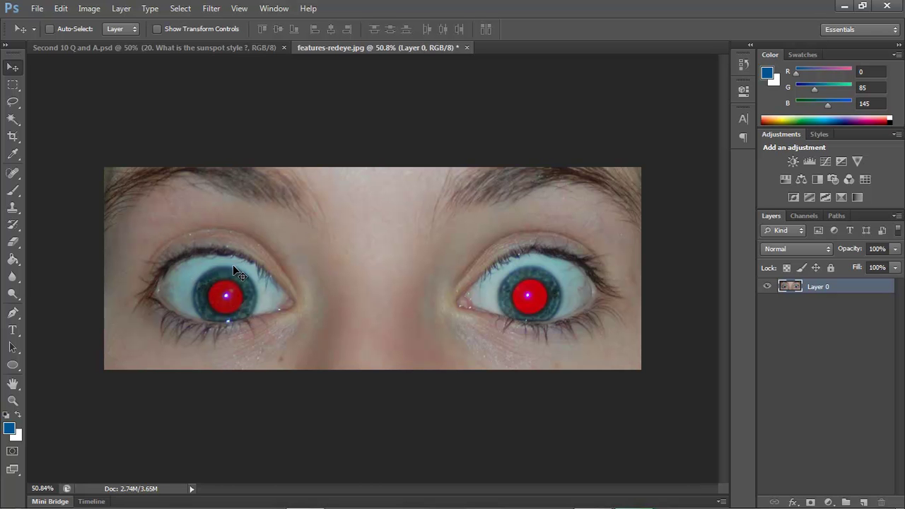
In the questions document, select Layer 2 and then the Layer 3 copy layer.
left_click(104, 47)
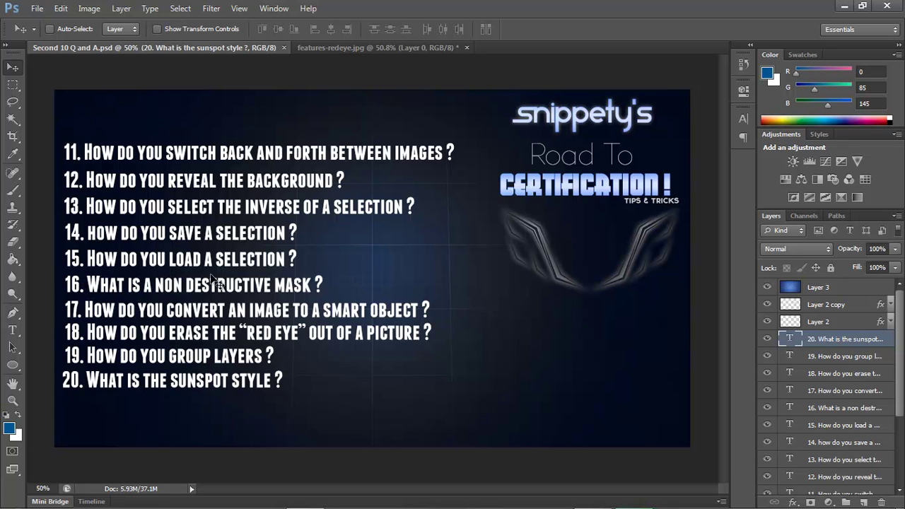
left_click(831, 322)
scroll(824, 346, "down", 3)
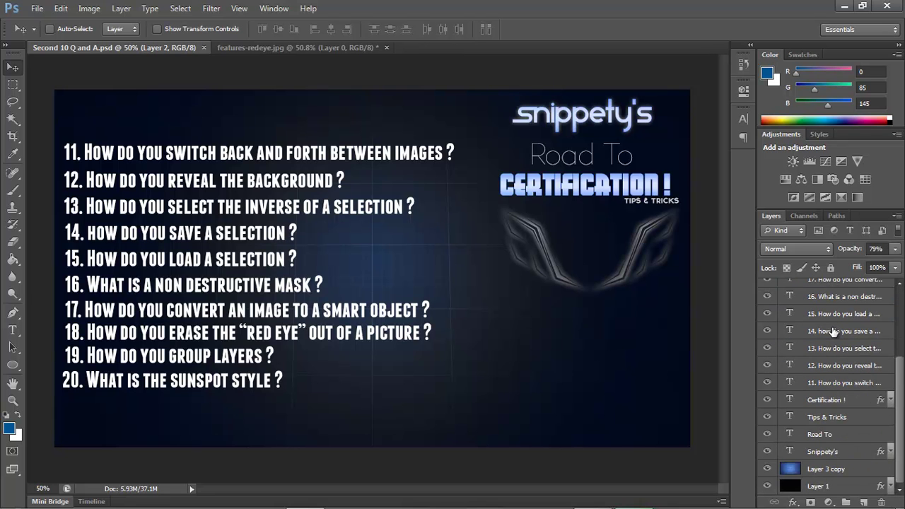
left_click(847, 471)
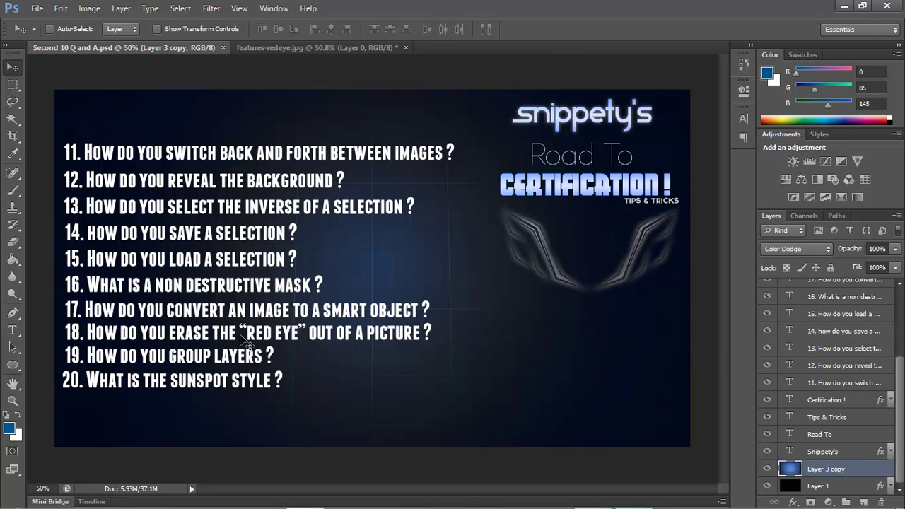
Flip to features-redeye.jpg, back to the questions slide, then to the photo again.
left_click(287, 49)
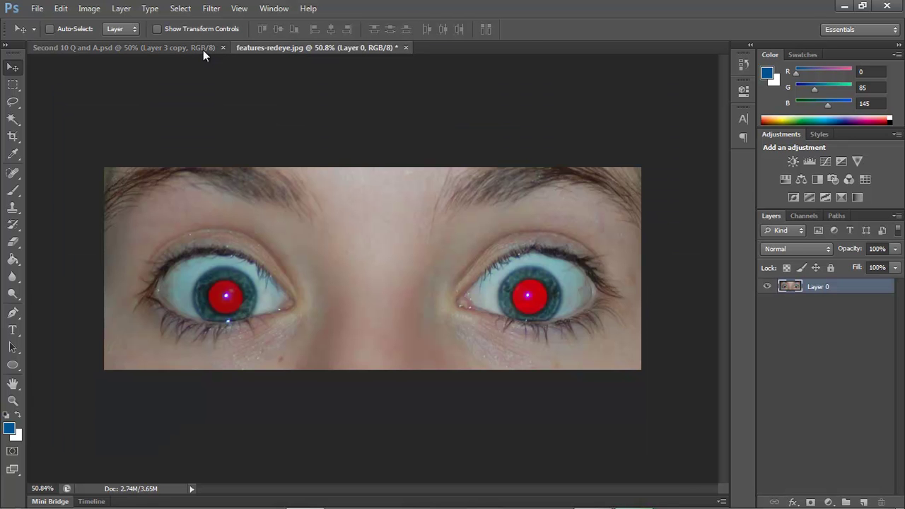
left_click(197, 45)
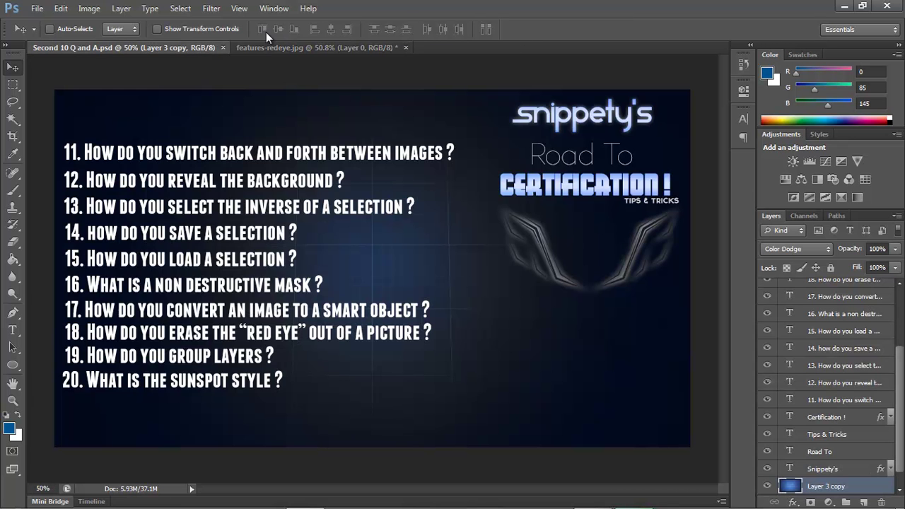
left_click(272, 44)
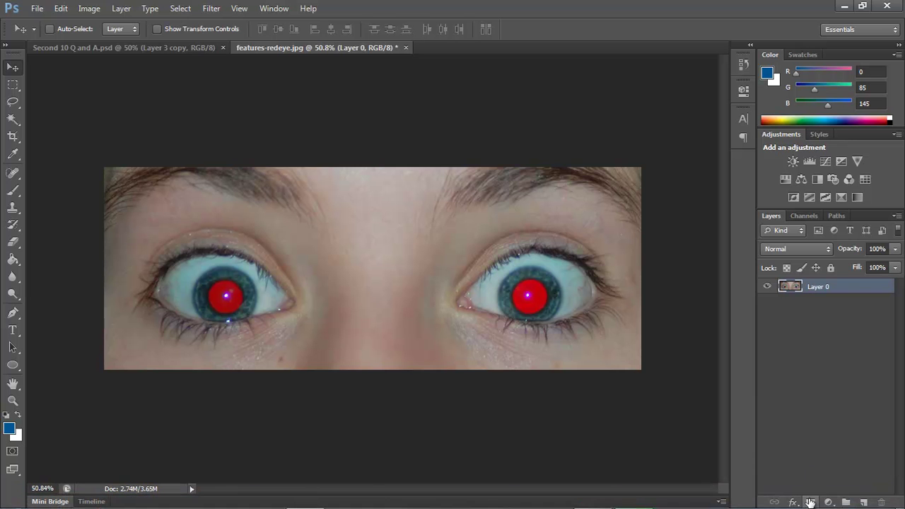
left_click(810, 500)
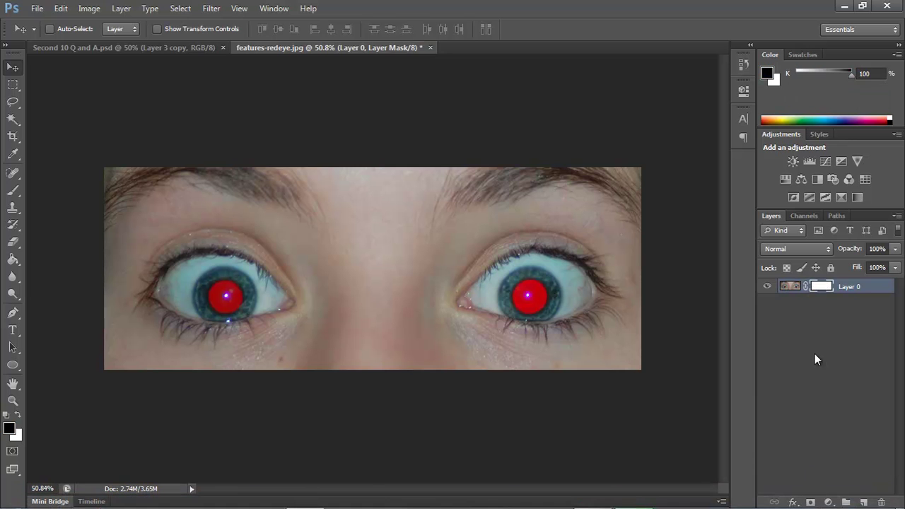
right_click(826, 290)
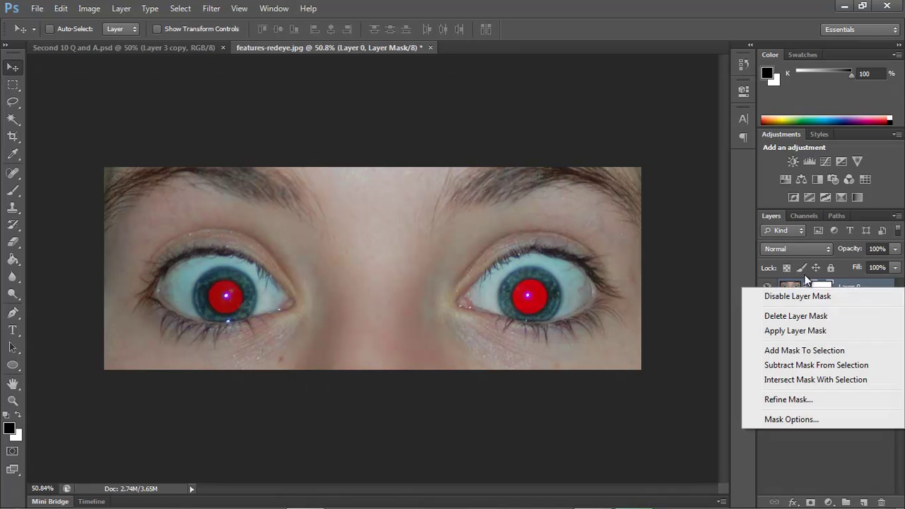
left_click(800, 314)
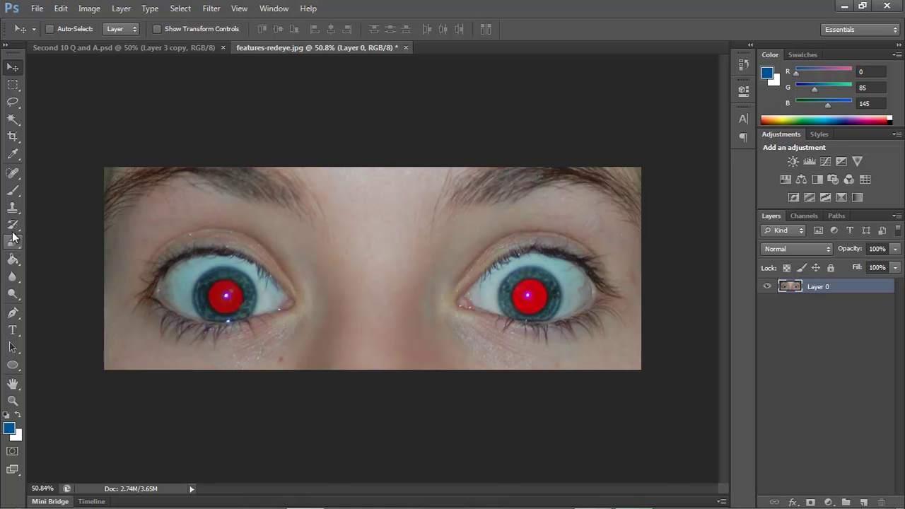
left_click(13, 191)
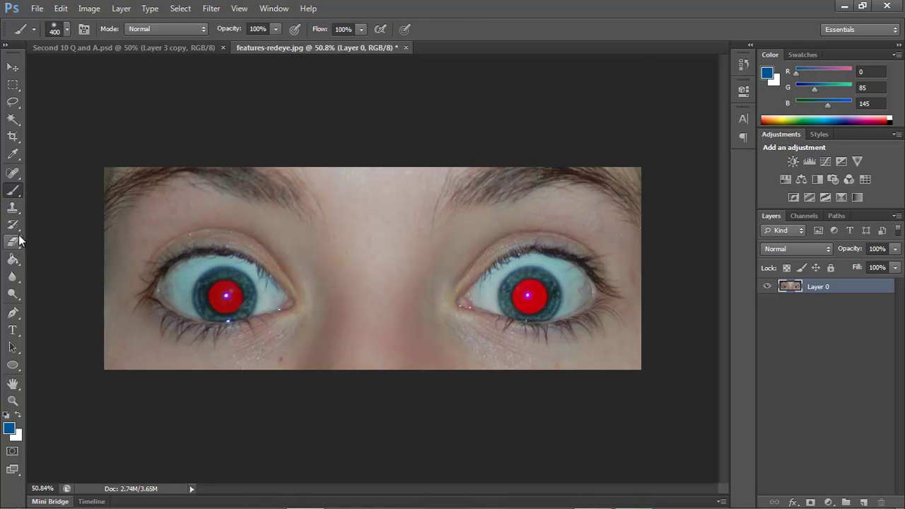
left_click(20, 240)
mouse_move(220, 261)
left_mouse_down()
mouse_move(289, 258)
mouse_move(368, 212)
mouse_move(431, 274)
mouse_move(465, 267)
left_mouse_up()
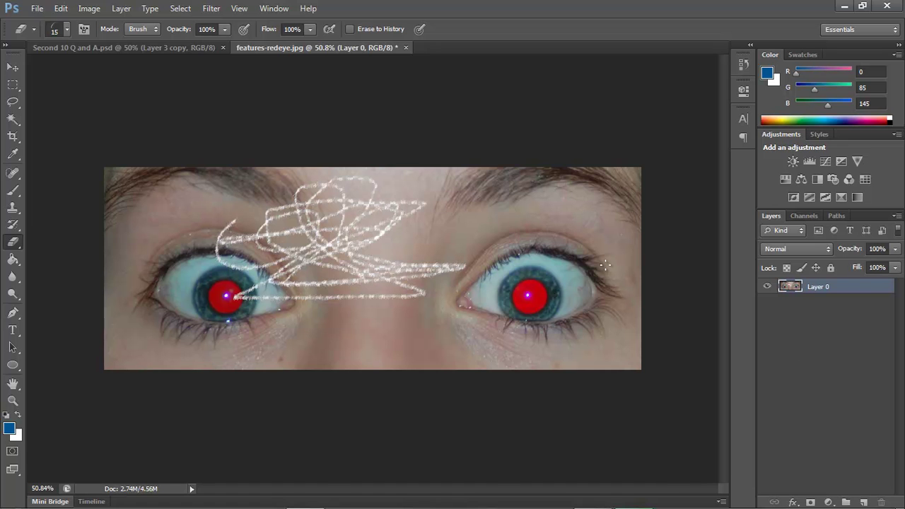
key("ctrl+z")
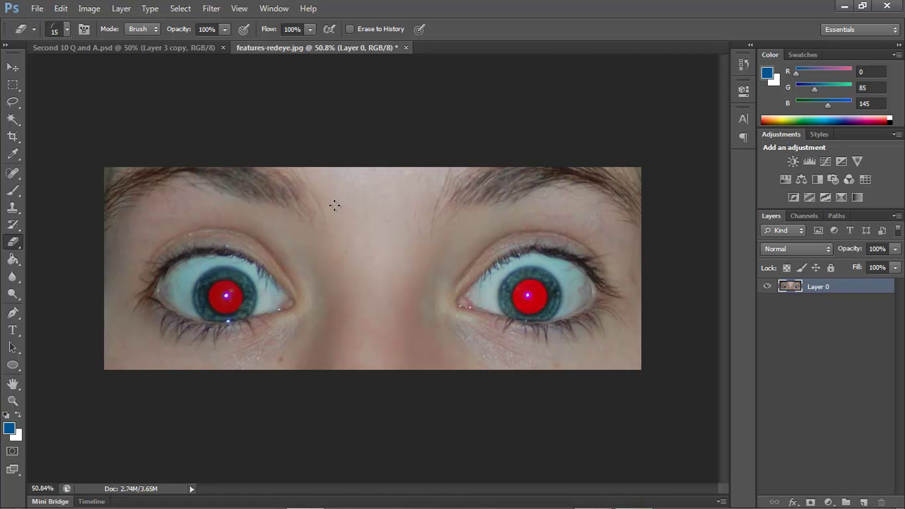
mouse_move(330, 246)
left_mouse_down()
mouse_move(300, 243)
mouse_move(347, 269)
mouse_move(316, 256)
left_mouse_up()
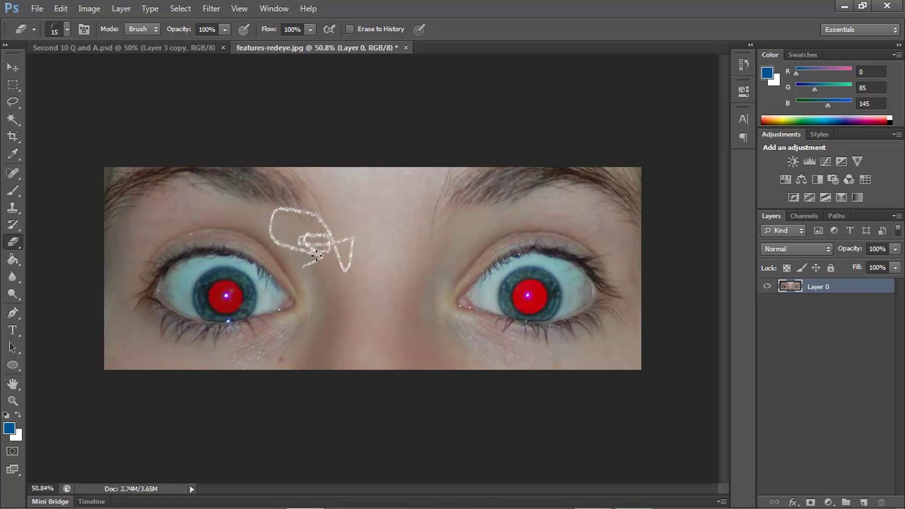
key("ctrl+z")
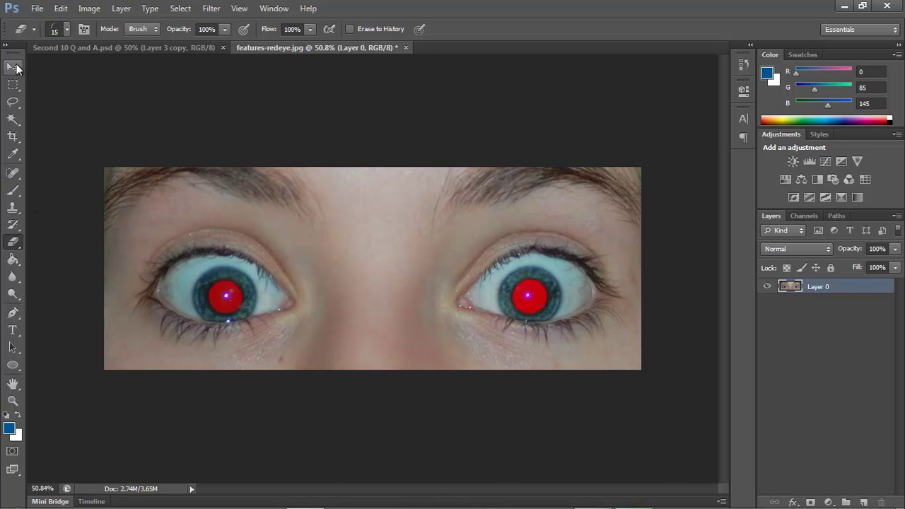
mouse_move(300, 239)
left_mouse_down()
mouse_move(402, 273)
mouse_move(355, 238)
mouse_move(310, 244)
mouse_move(351, 272)
left_mouse_up()
key("ctrl+z")
left_click(810, 502)
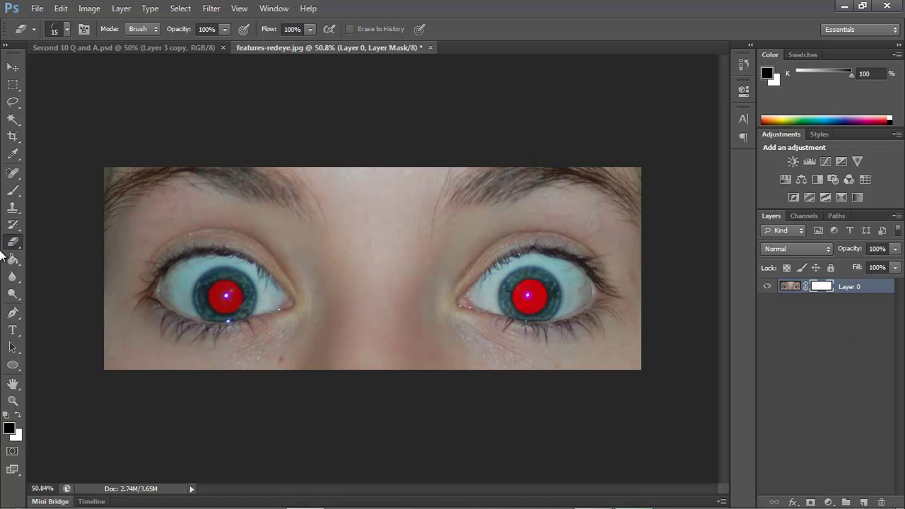
left_click(13, 190)
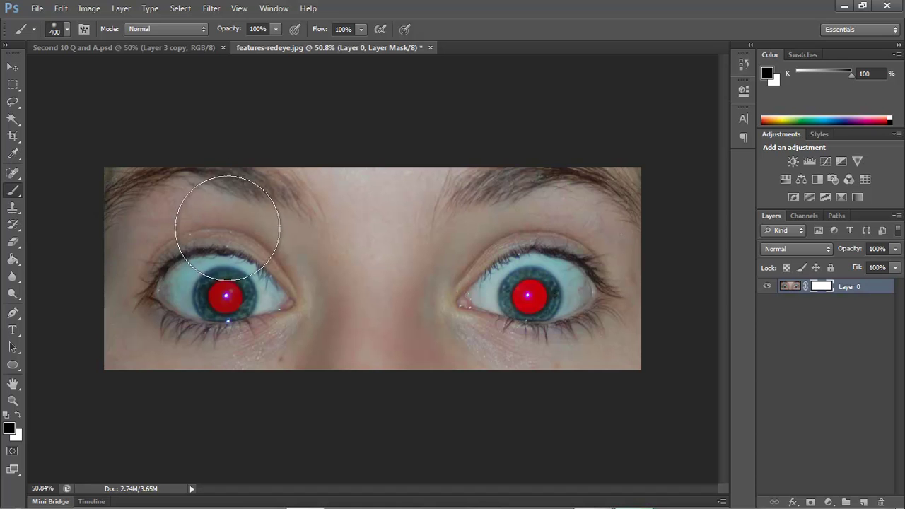
mouse_move(151, 177)
left_mouse_down()
mouse_move(135, 329)
mouse_move(91, 384)
left_mouse_up()
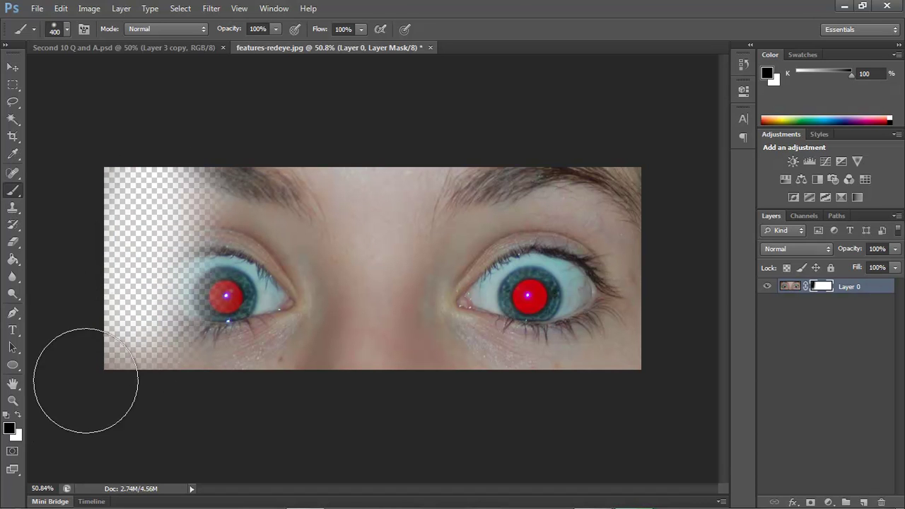
mouse_move(174, 174)
left_mouse_down()
mouse_move(201, 224)
mouse_move(192, 319)
left_mouse_up()
left_click(18, 415)
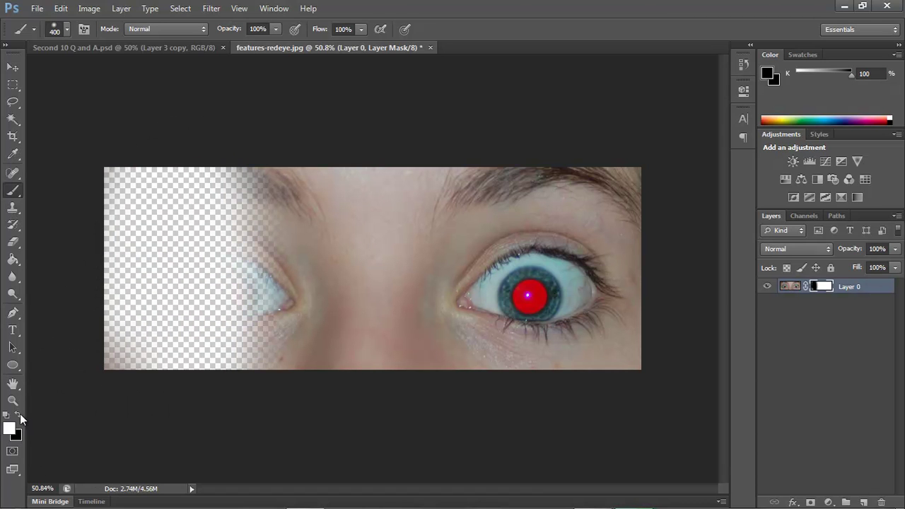
mouse_move(193, 211)
left_mouse_down()
mouse_move(203, 316)
mouse_move(218, 188)
mouse_move(235, 439)
mouse_move(250, 323)
mouse_move(251, 169)
mouse_move(120, 129)
mouse_move(162, 283)
mouse_move(127, 294)
left_mouse_up()
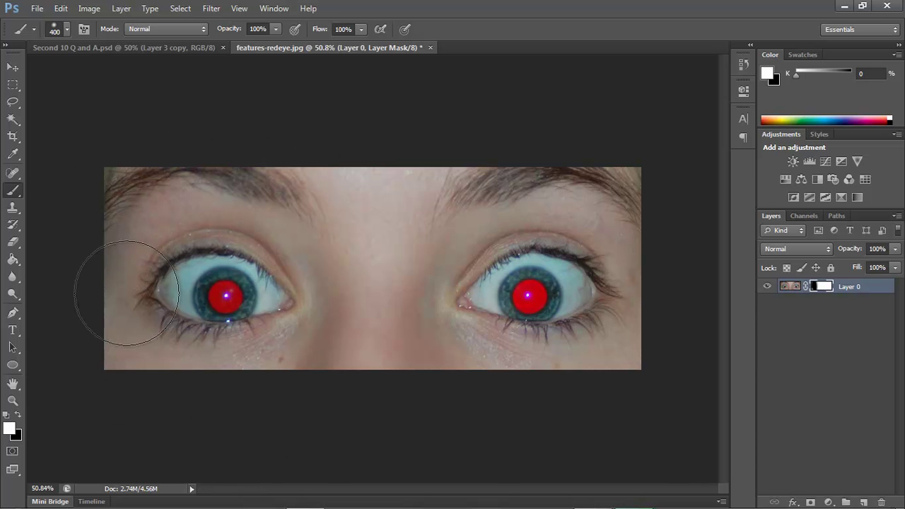
left_click(19, 415)
mouse_move(186, 270)
left_mouse_down()
mouse_move(165, 205)
mouse_move(379, 208)
mouse_move(424, 297)
left_mouse_up()
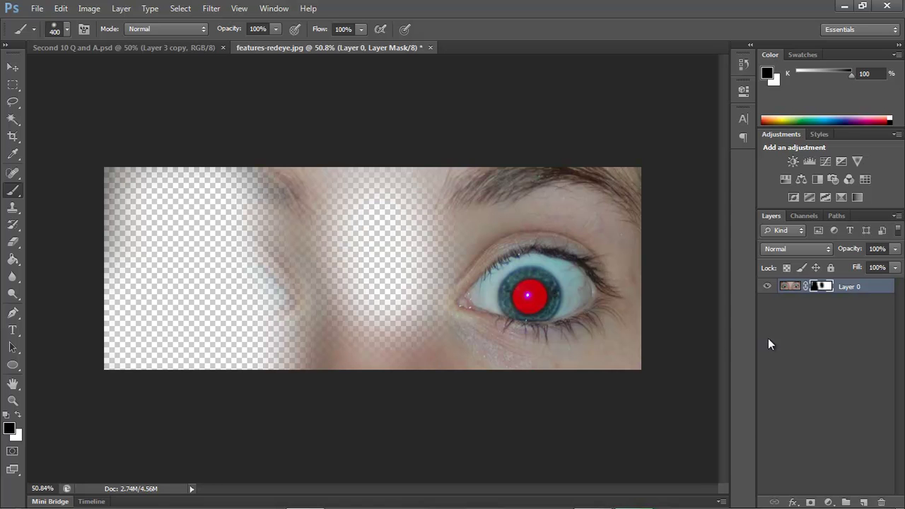
right_click(822, 282)
left_click(802, 313)
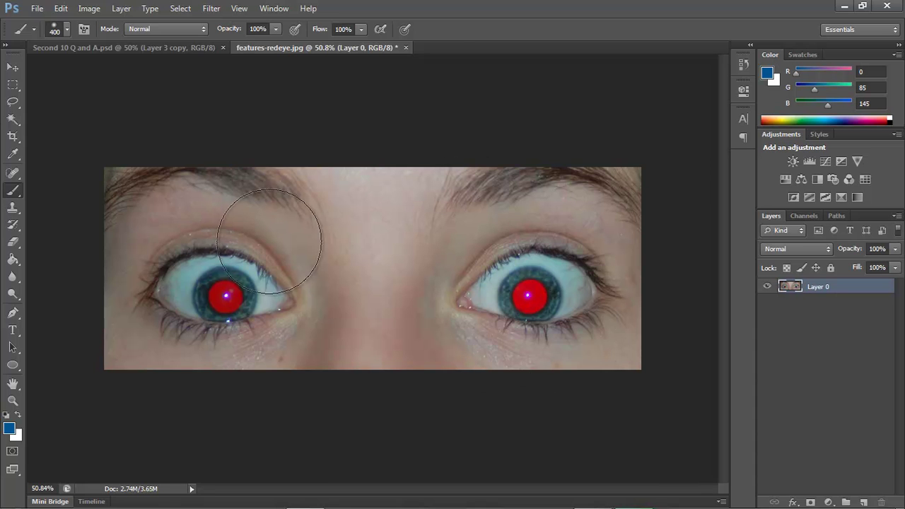
left_click(12, 71)
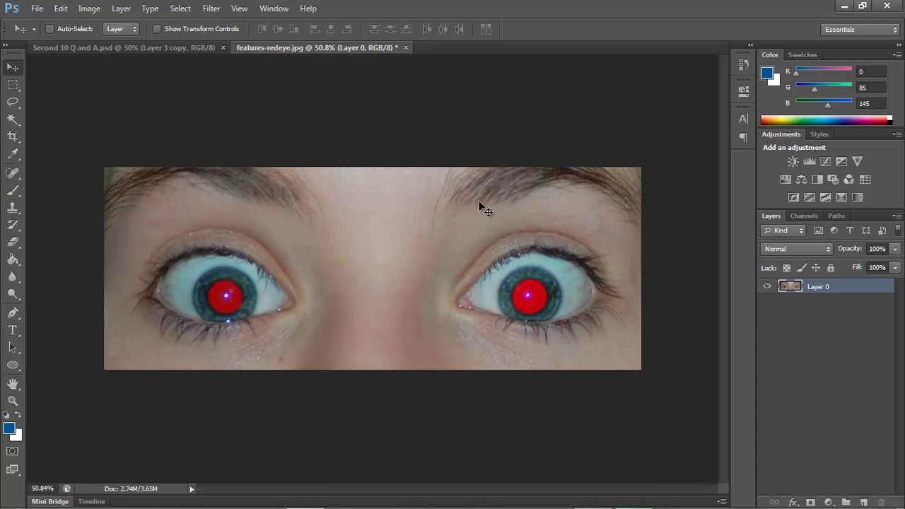
left_click(12, 85)
left_click(12, 67)
left_click(151, 46)
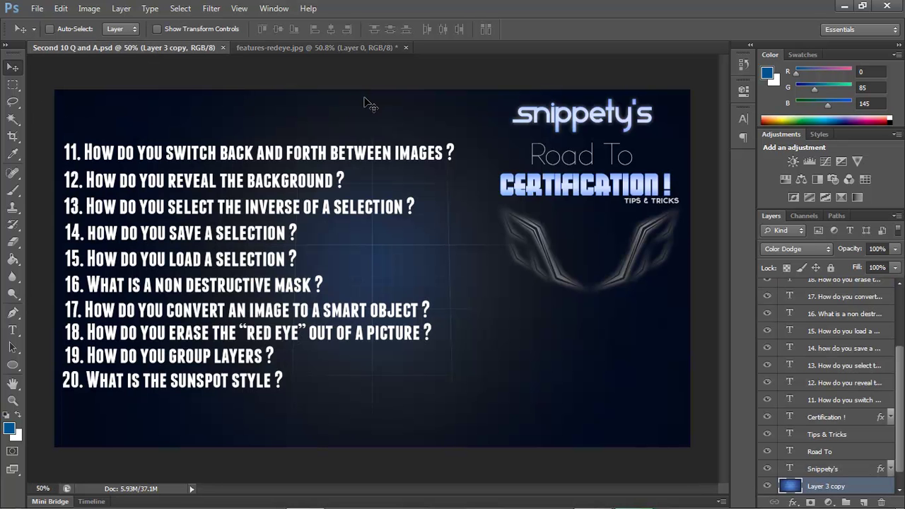
left_click(13, 84)
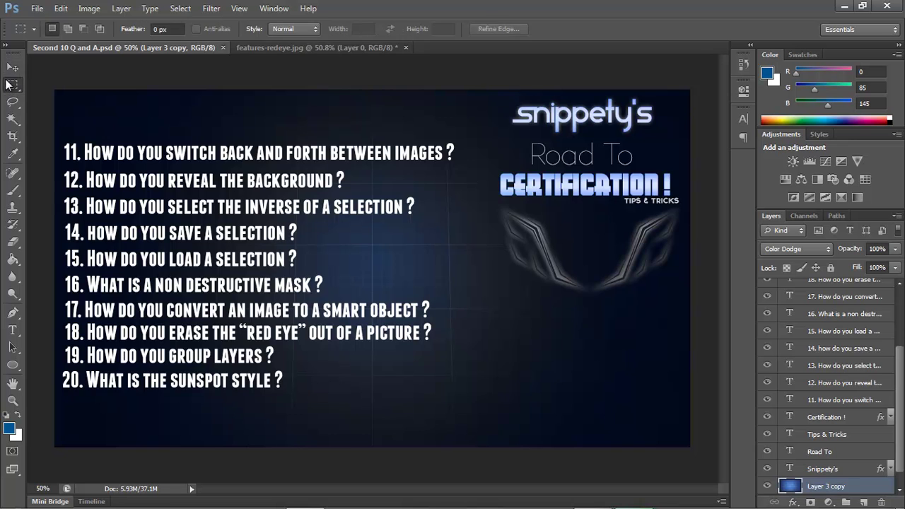
left_click(13, 67)
left_click(331, 48)
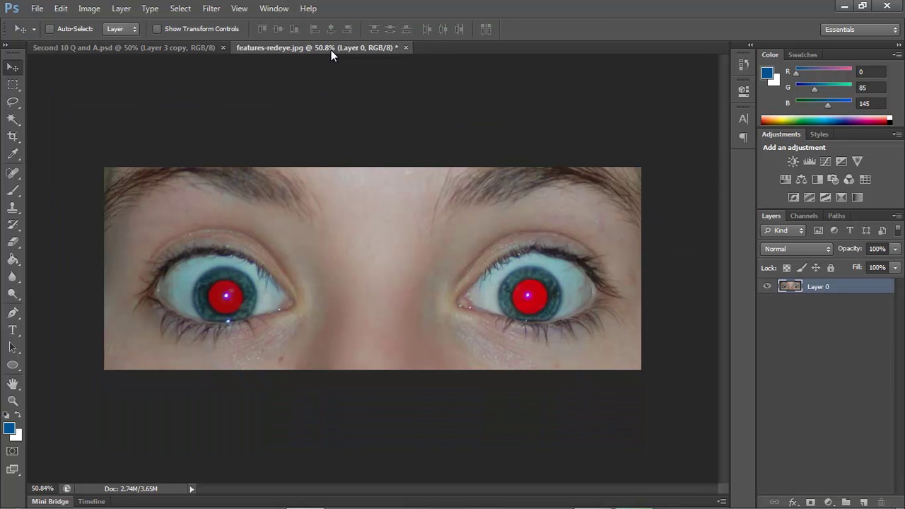
left_click(174, 46)
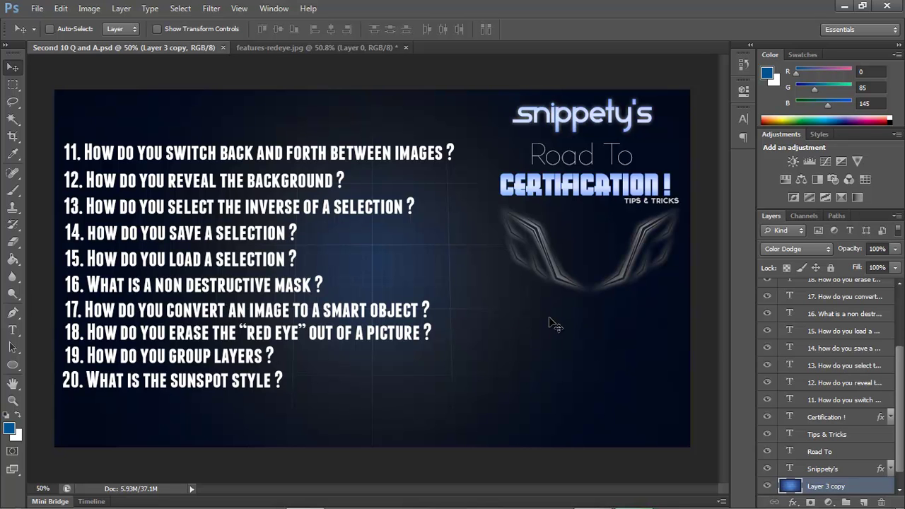
scroll(802, 402, "up", 3)
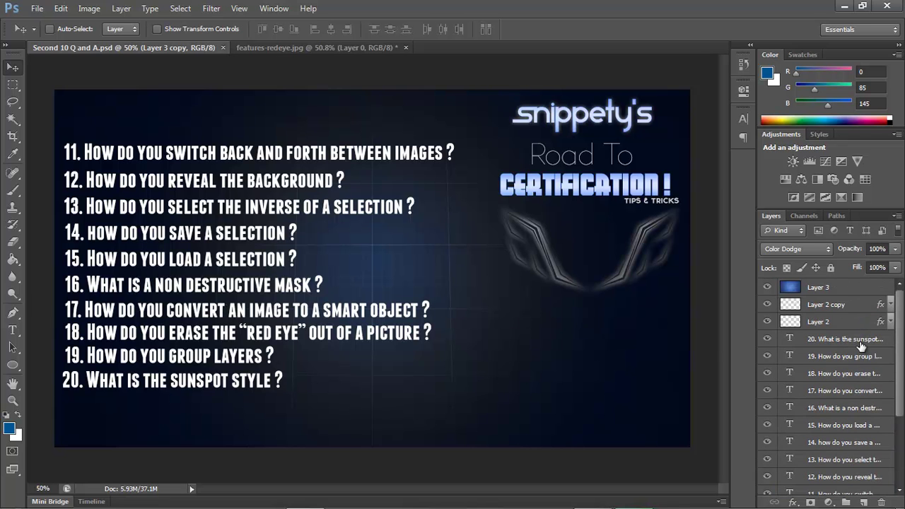
left_click(820, 321)
key("ctrl+Tab")
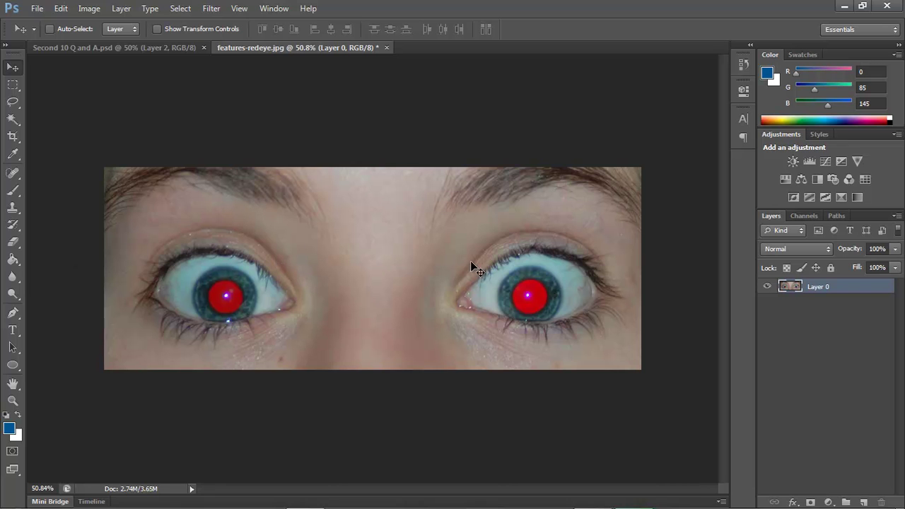
Convert Layer 0 to a smart object, try scaling it, then cancel the transform.
right_click(842, 294)
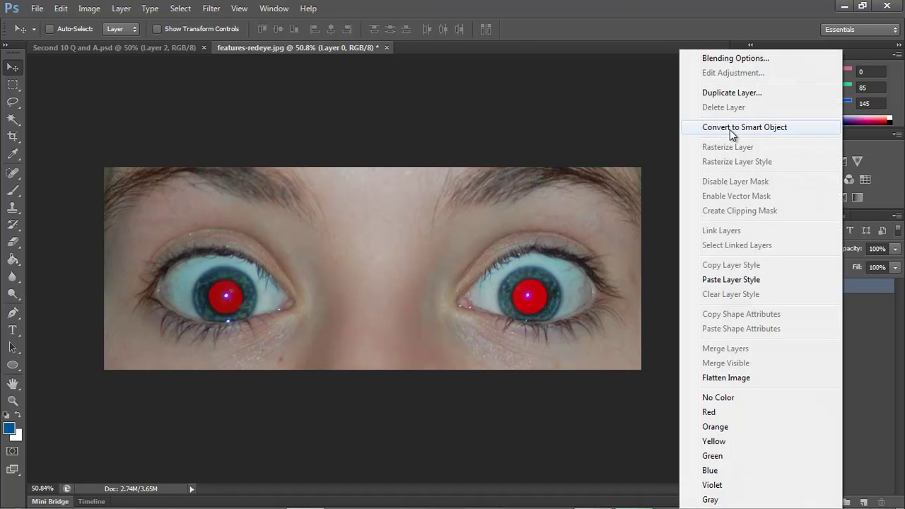
left_click(731, 128)
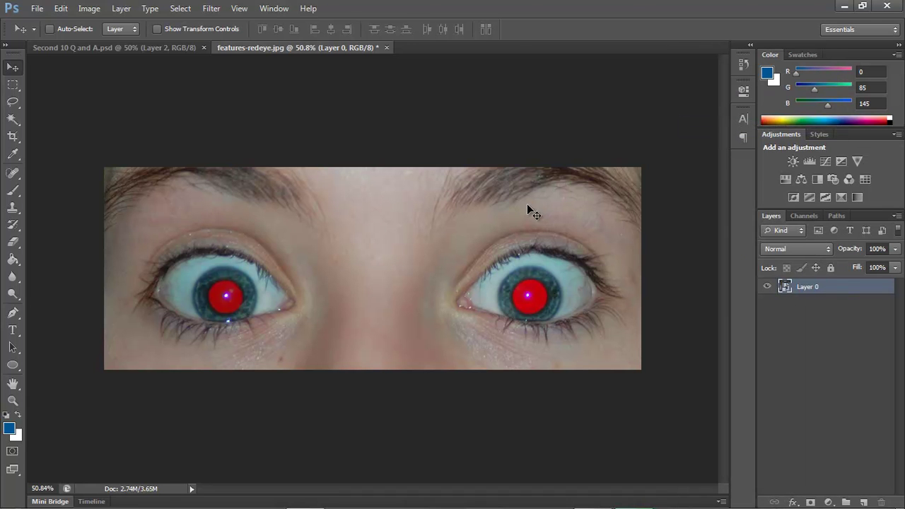
left_click(164, 32)
left_click_drag(641, 169, 617, 156)
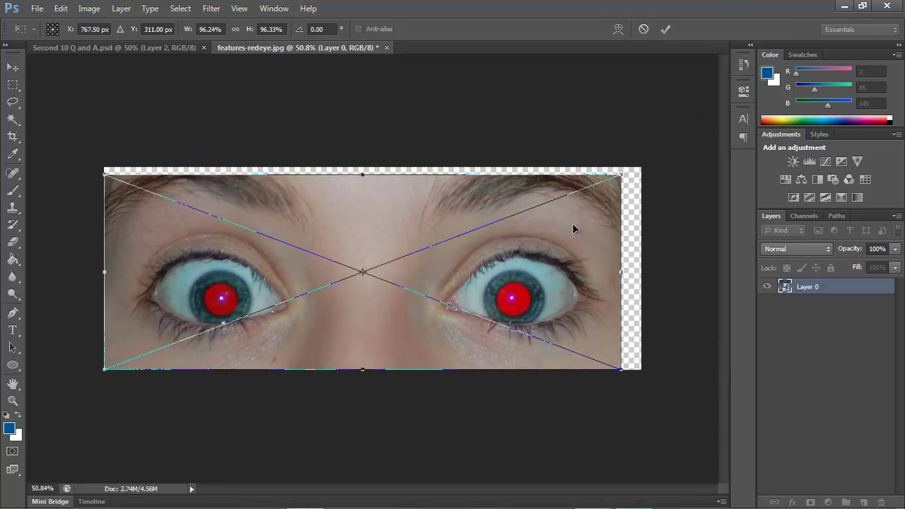
key("ctrl+z")
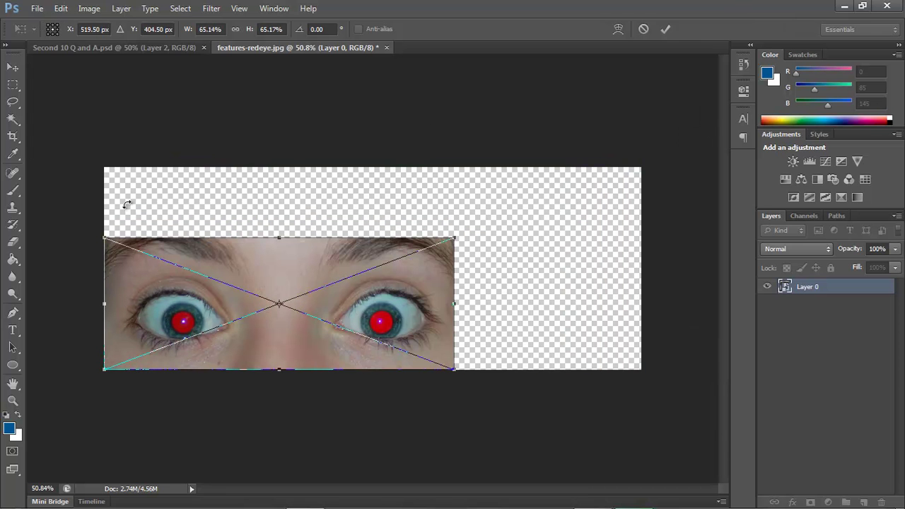
left_click(13, 67)
left_click(499, 195)
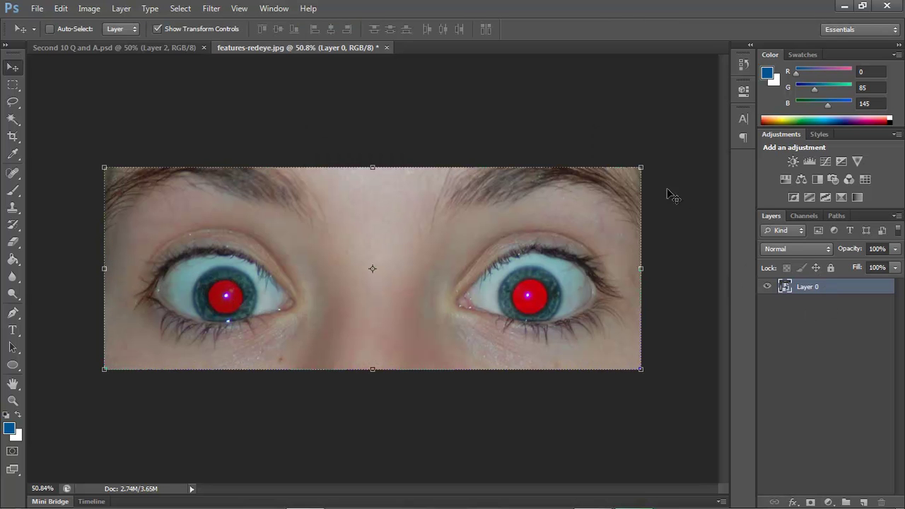
Retry Free Transform scaling, undo it, and commit with the photo at 100%.
left_click_drag(644, 164, 590, 164)
key("ctrl+z")
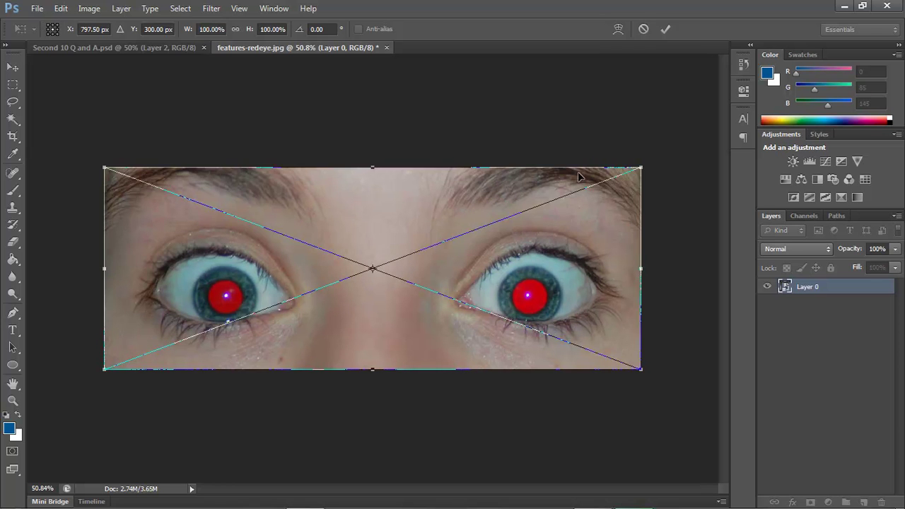
key("Escape")
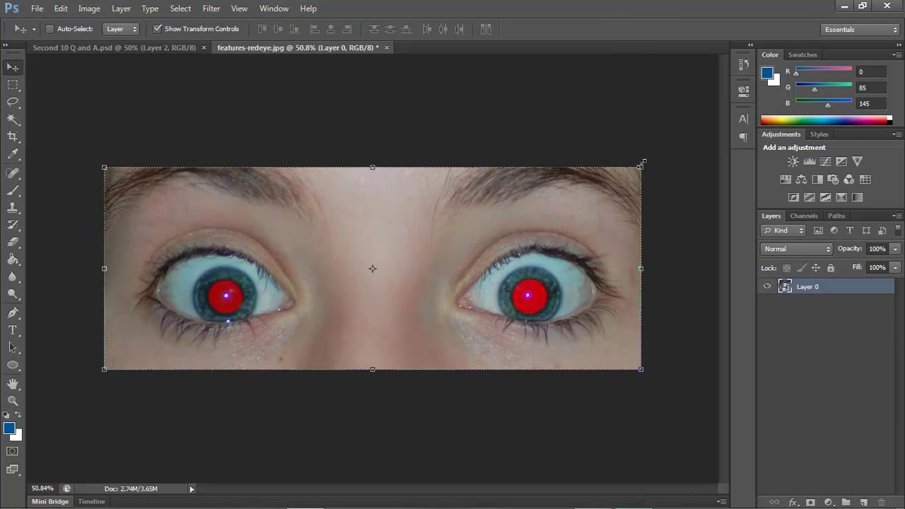
mouse_move(639, 166)
left_mouse_down()
mouse_move(495, 194)
mouse_move(386, 262)
mouse_move(509, 202)
mouse_move(336, 296)
mouse_move(300, 295)
mouse_move(461, 212)
mouse_move(642, 167)
left_mouse_up()
key("Return")
key("ctrl+t")
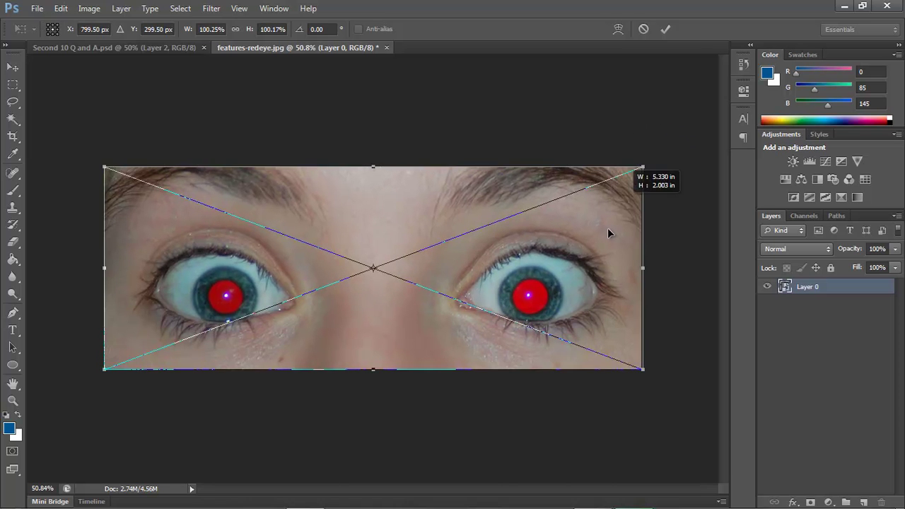
key("Return")
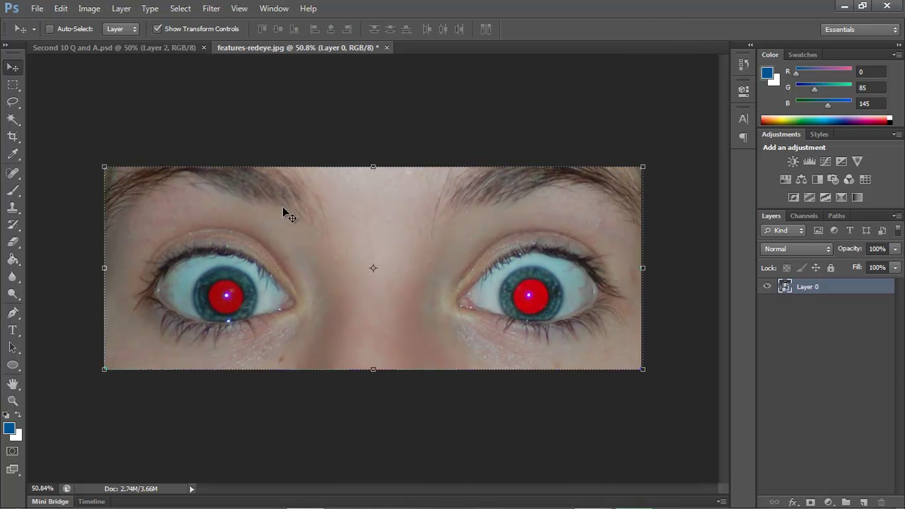
left_click(79, 49)
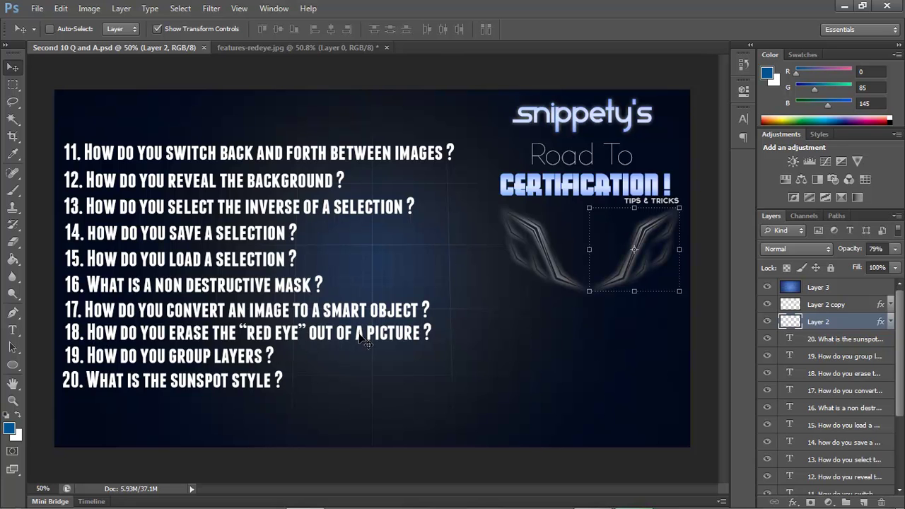
left_click(247, 47)
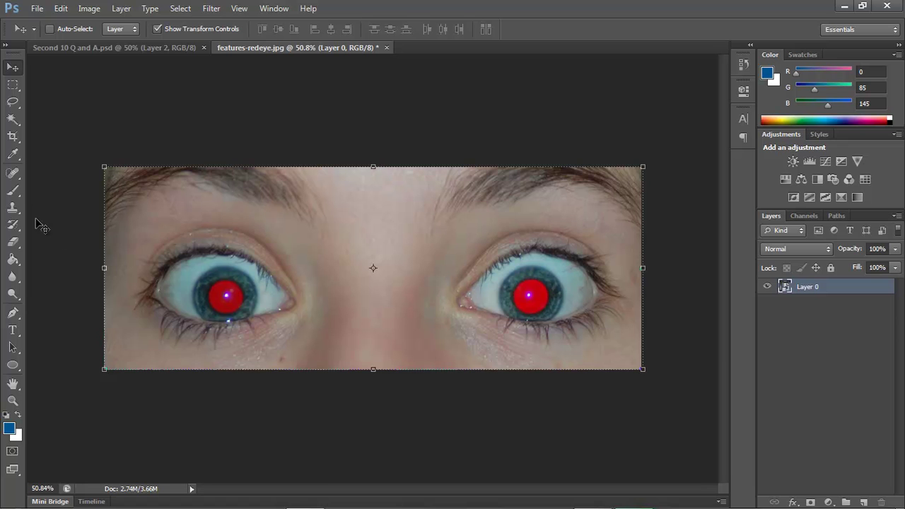
Pick the Red Eye Tool from the healing tools and rasterize Layer 0 back to pixels.
left_click(131, 50)
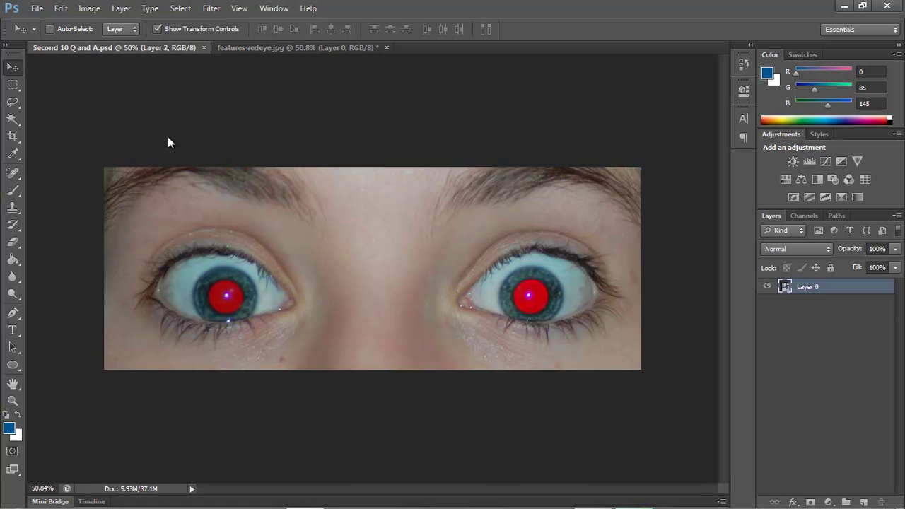
key("ctrl+Tab")
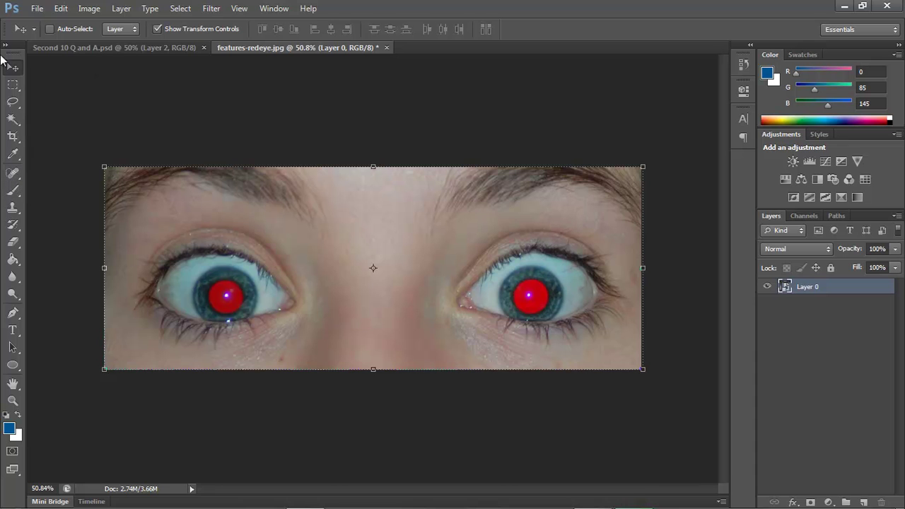
left_click(12, 173)
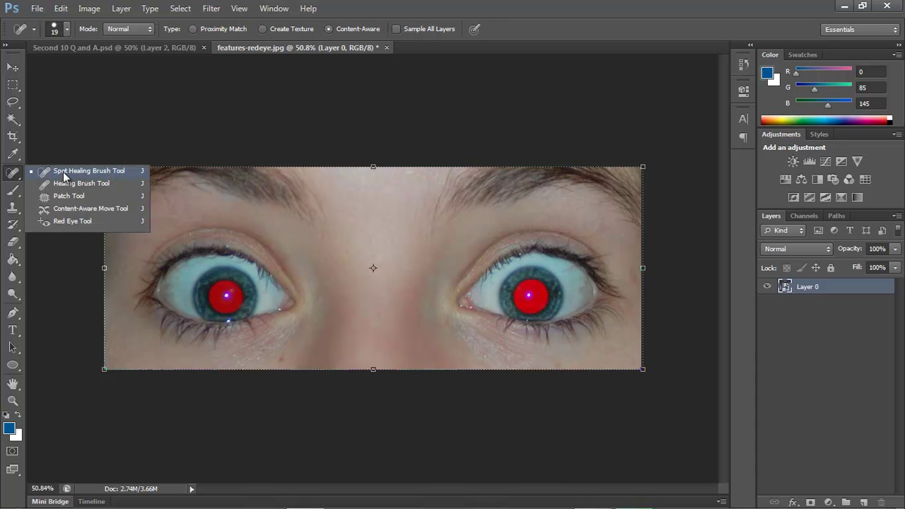
left_click(76, 221)
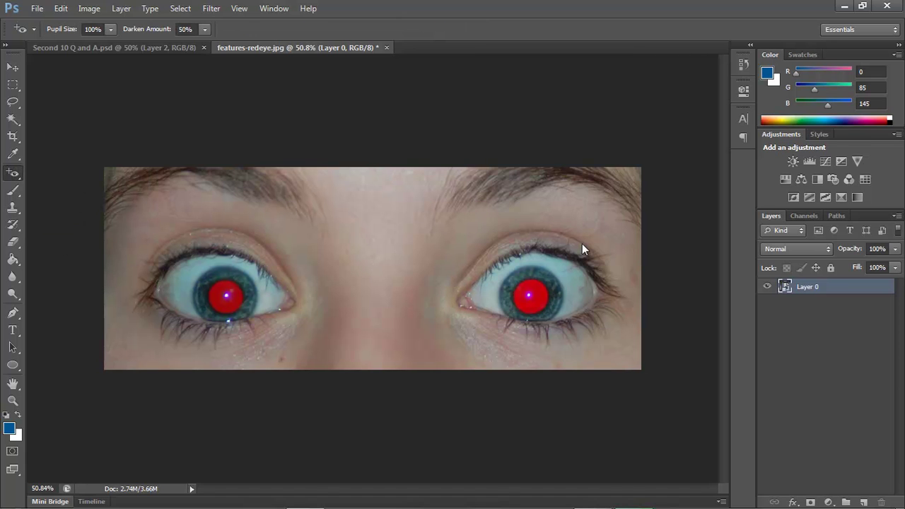
right_click(836, 282)
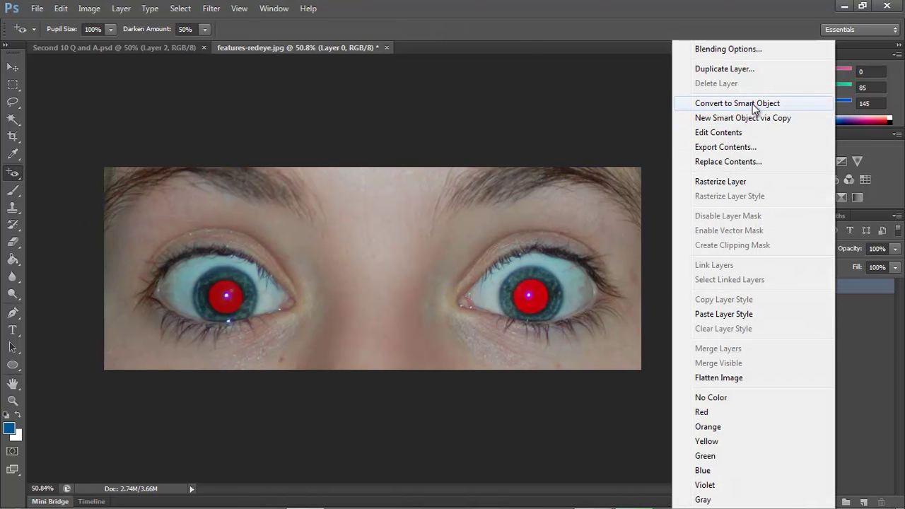
left_click(731, 181)
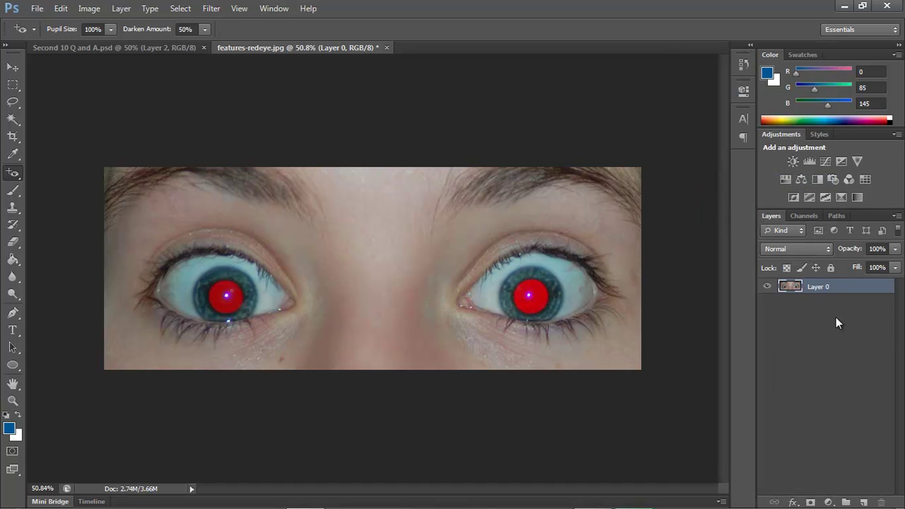
left_click(249, 301)
left_click(232, 275)
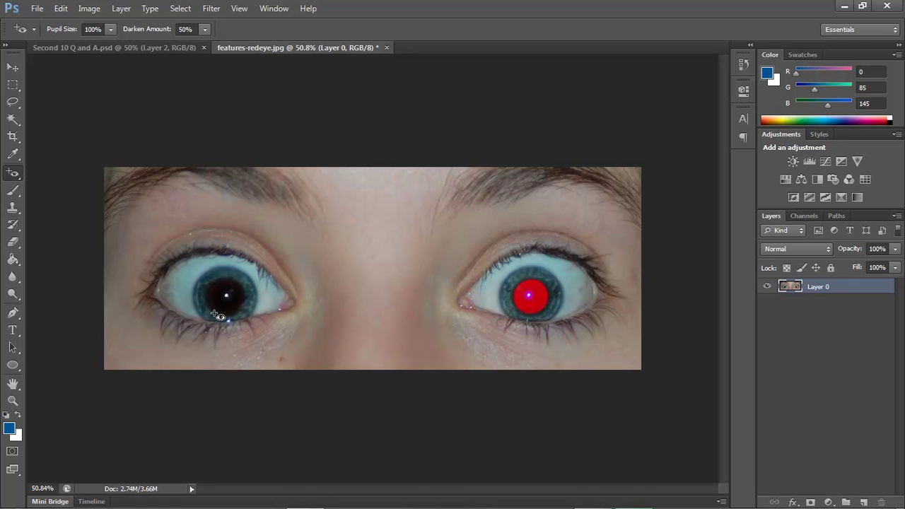
left_click(553, 297)
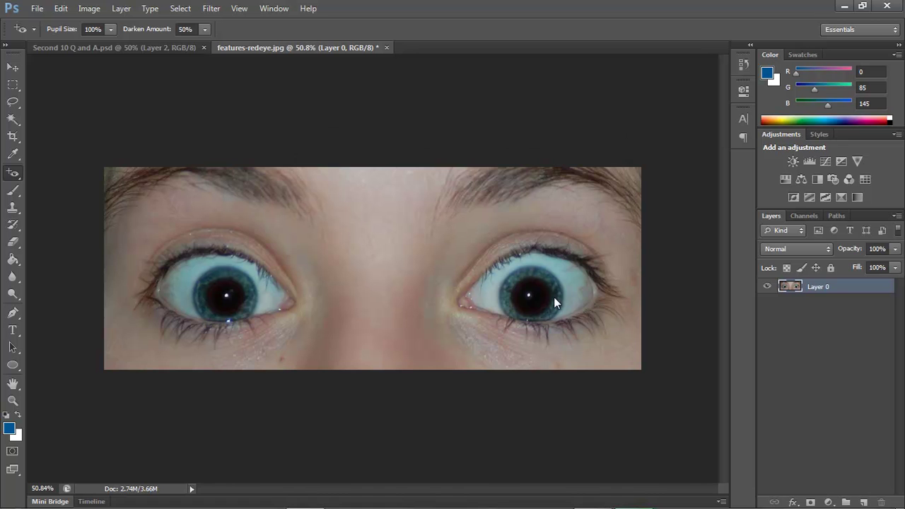
scroll(397, 271, "down", 2)
scroll(397, 271, "up", 4)
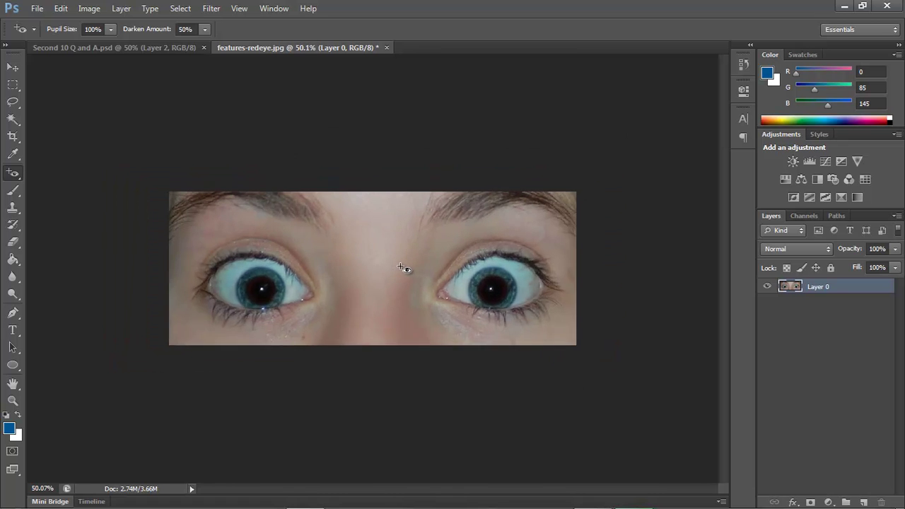
scroll(401, 269, "down", 3)
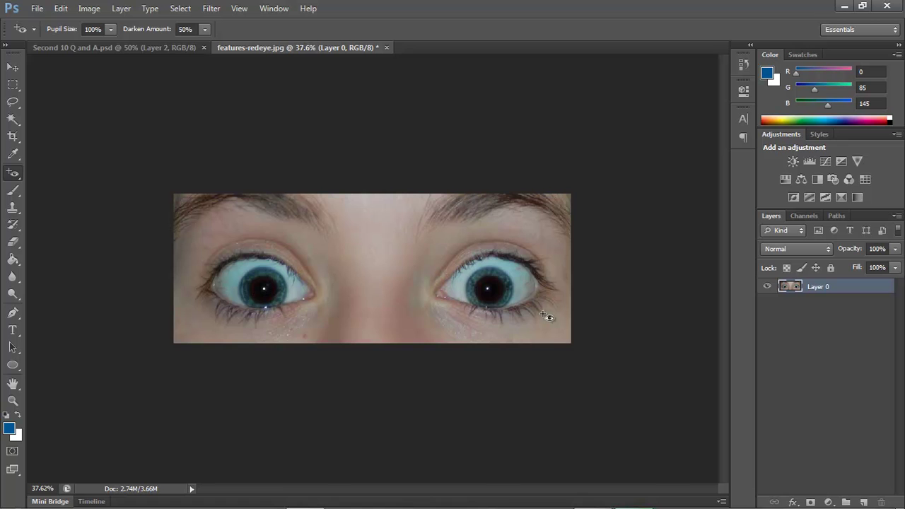
scroll(502, 298, "up", 2)
scroll(501, 298, "up", 1)
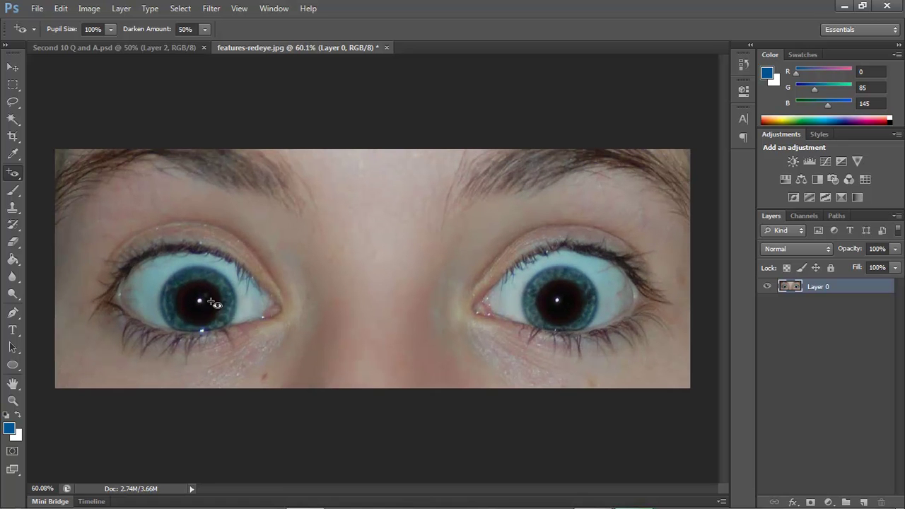
scroll(550, 300, "down", 2)
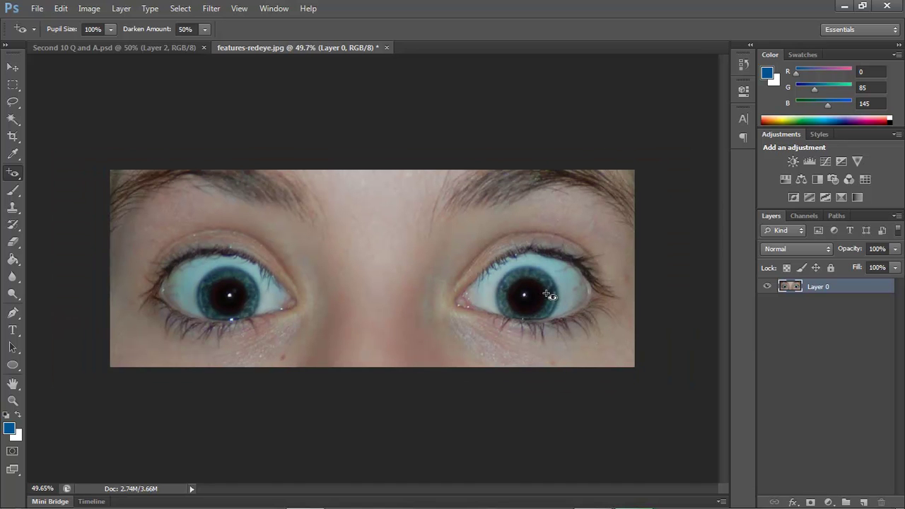
key("ctrl+z")
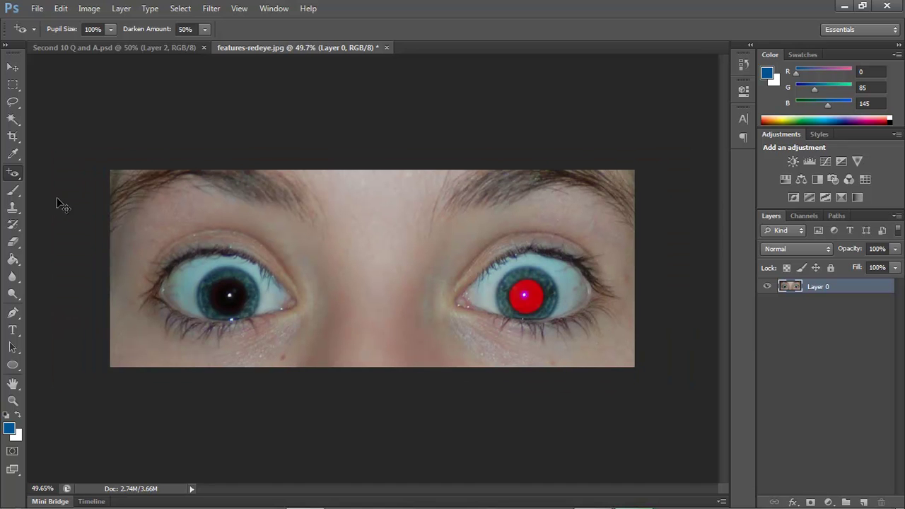
key("ctrl+alt+z")
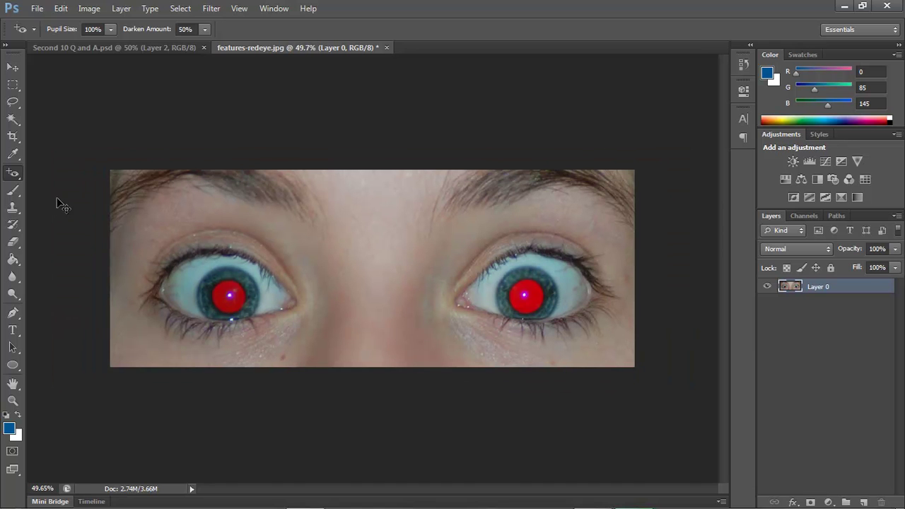
left_click(20, 64)
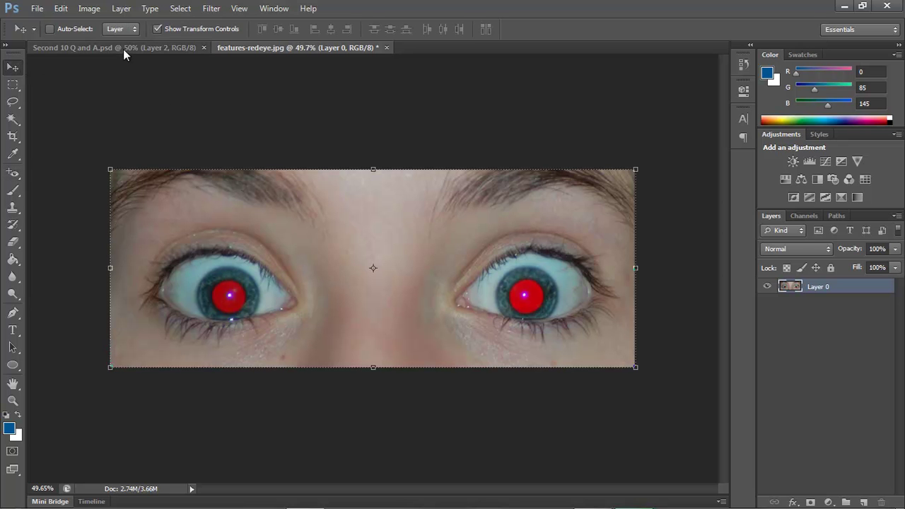
In Second 10 Q and A.psd, select the question text layers 11 through 20.
left_click(155, 48)
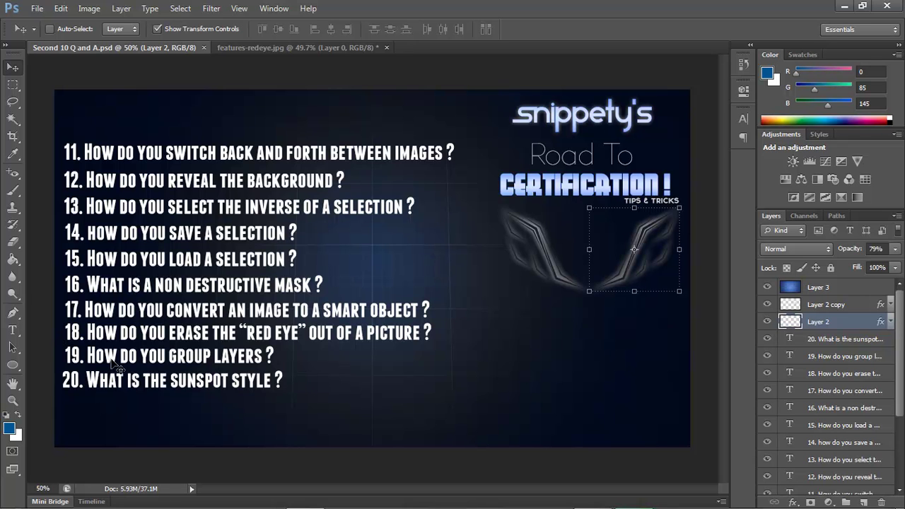
left_click(853, 340)
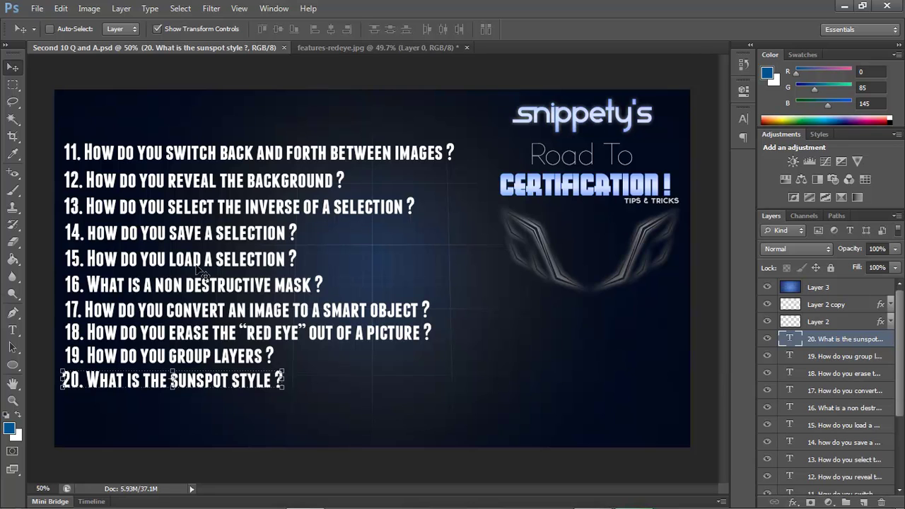
left_click(862, 364)
left_click(842, 337)
scroll(833, 332, "down", 3)
scroll(833, 343, "up", 3)
scroll(832, 346, "down", 3)
scroll(834, 456, "up", 2)
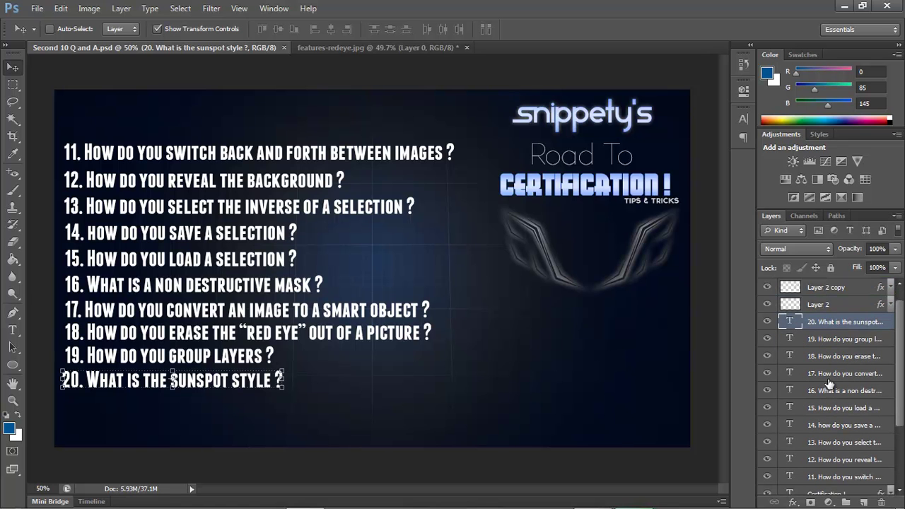
scroll(841, 347, "down", 4)
scroll(835, 388, "down", 2)
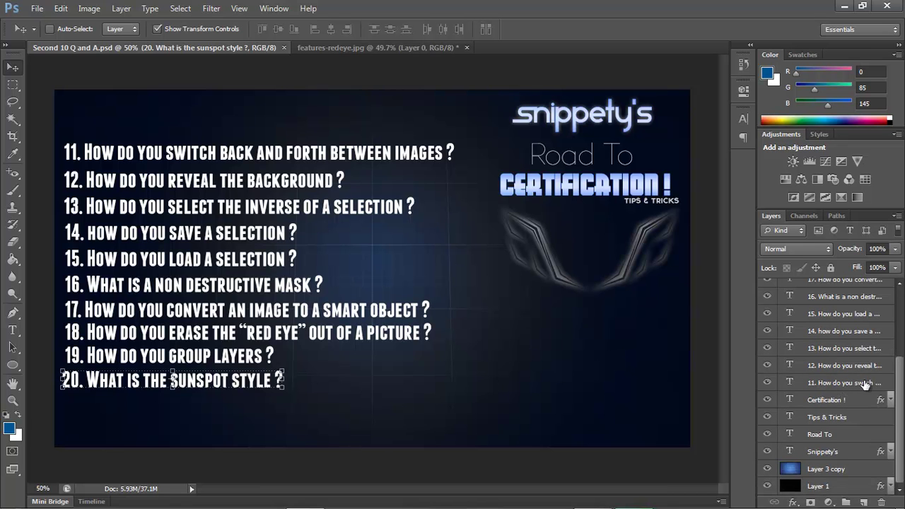
left_click(865, 384, "shift")
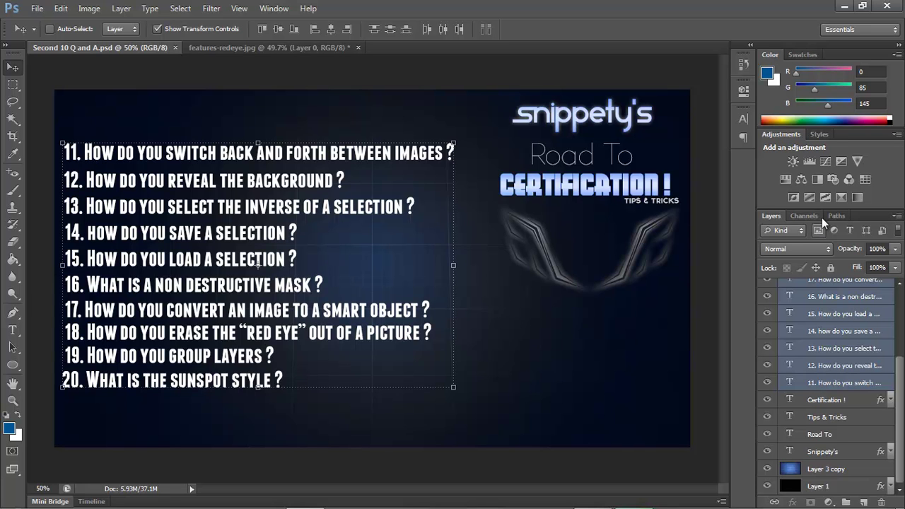
Group the selected layers via New Group from Layers, naming the group 'Questions'.
left_click(895, 219)
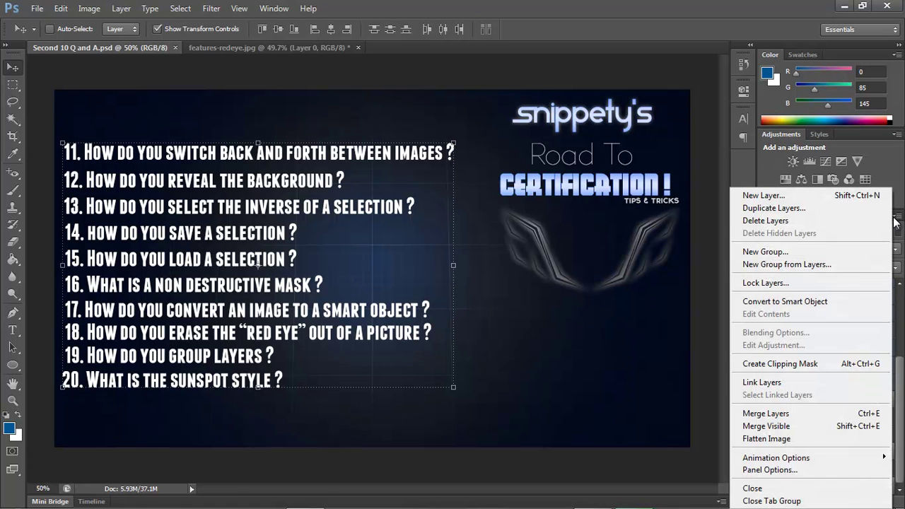
left_click(797, 264)
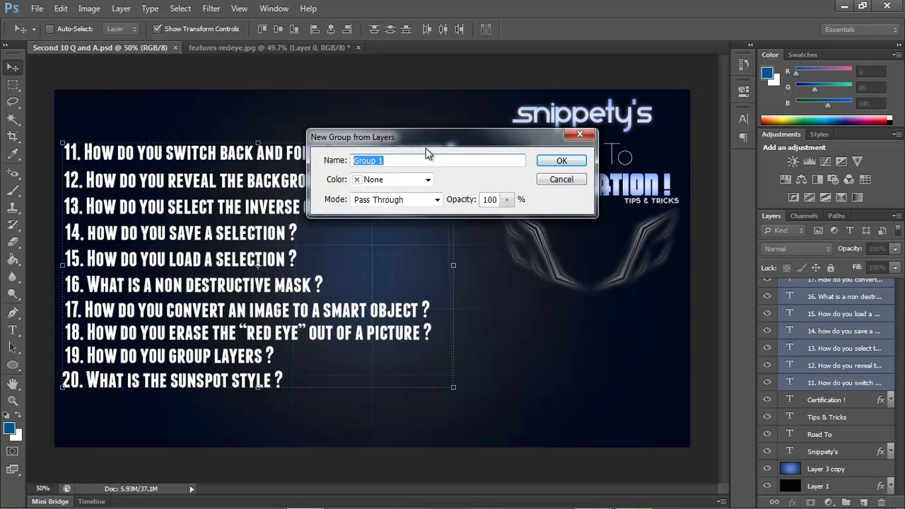
type("Questions")
key("Return")
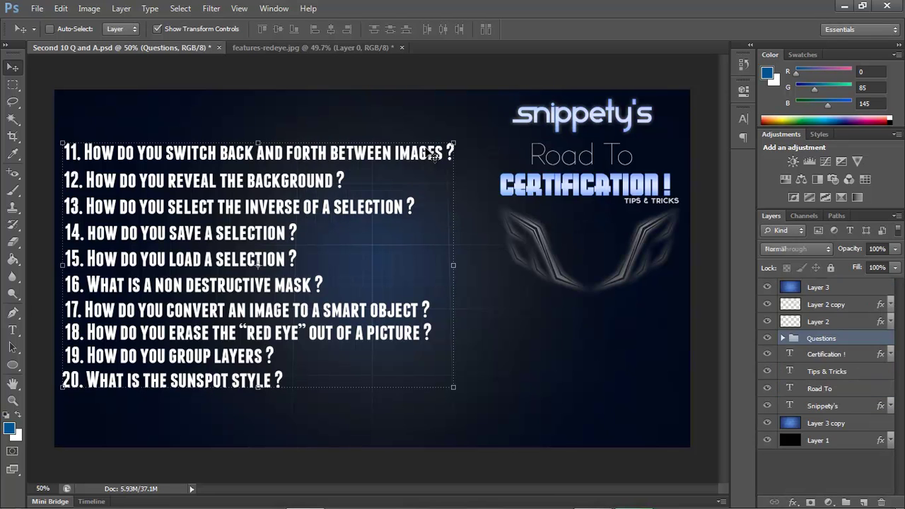
Expand and collapse the Questions group, and toggle Layer 2 and group visibility off and on.
left_click(782, 338)
scroll(846, 362, "down", 2)
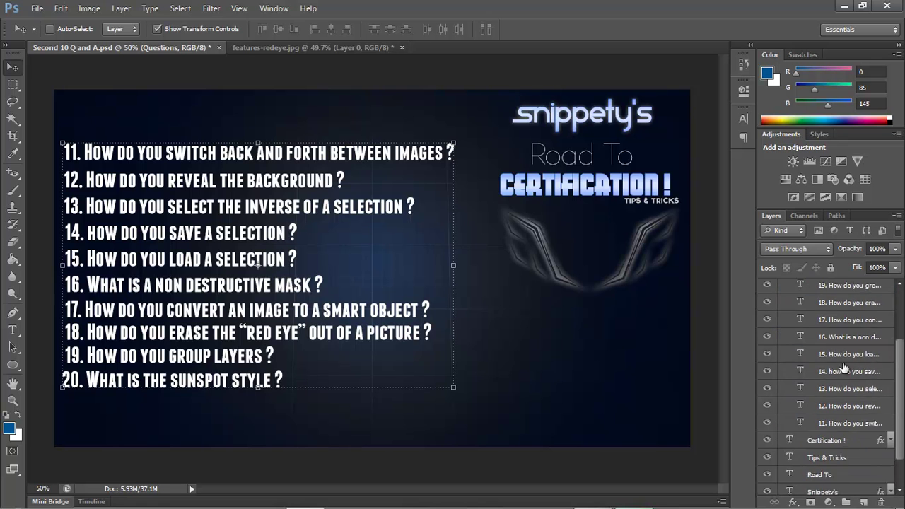
scroll(812, 346, "up", 2)
left_click(783, 339)
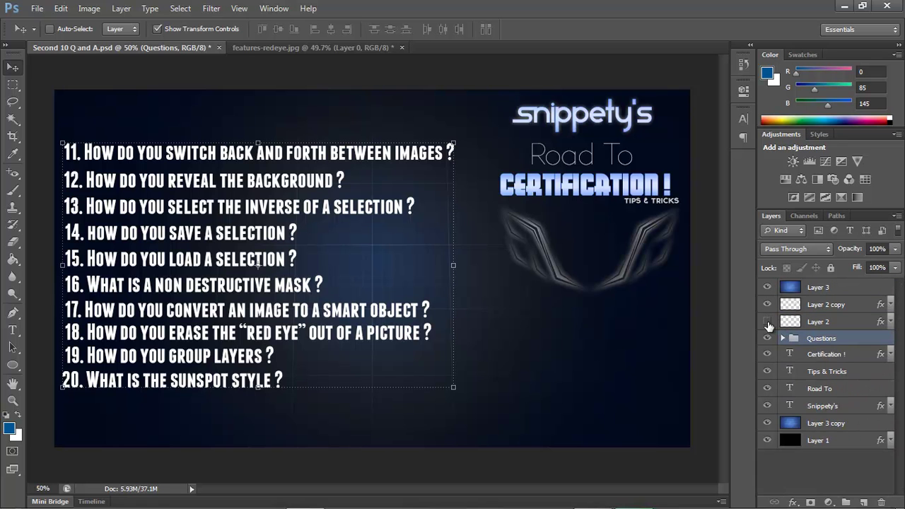
left_click(766, 322)
left_click(766, 321)
left_click(767, 338)
left_click(767, 338)
Open the Layer Style dialog for Layer 2 and try Bevel & Emboss, then turn it back off.
key("ctrl+h")
key("ctrl+h")
double_click(847, 323)
left_click_drag(308, 151, 474, 102)
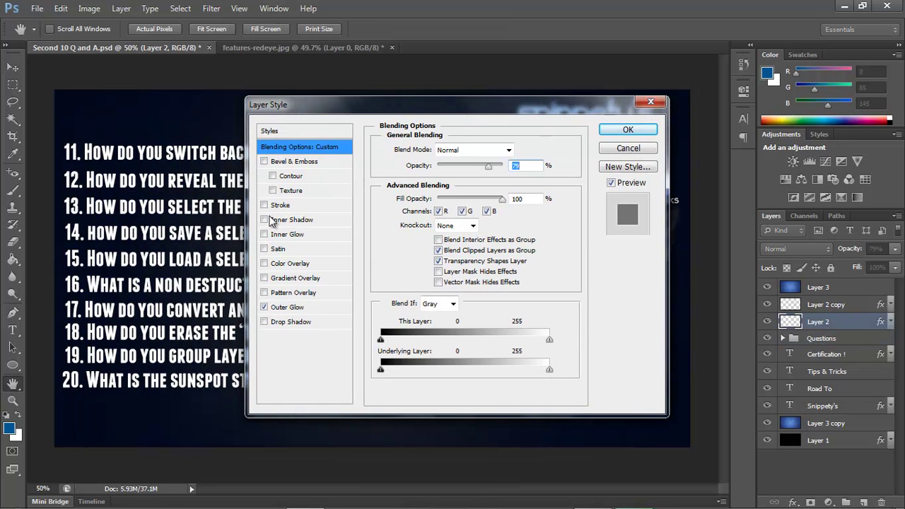
left_click(302, 161)
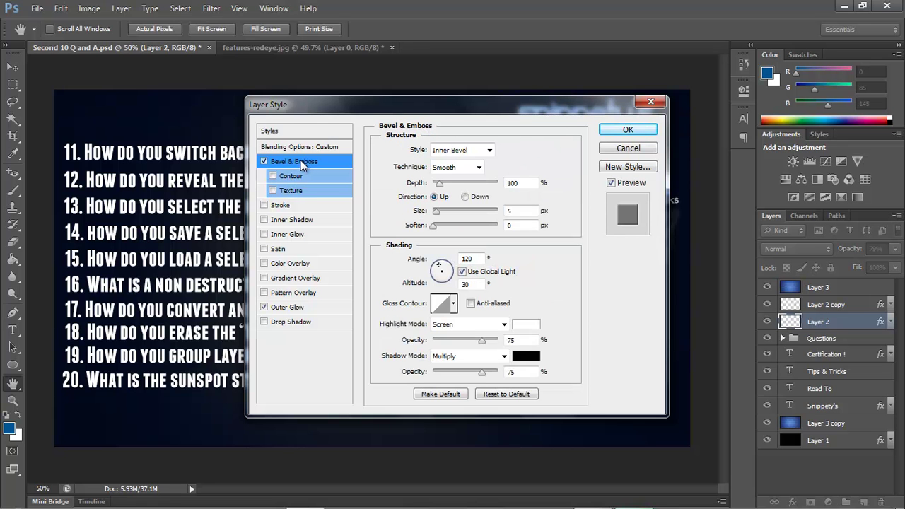
left_click(264, 161)
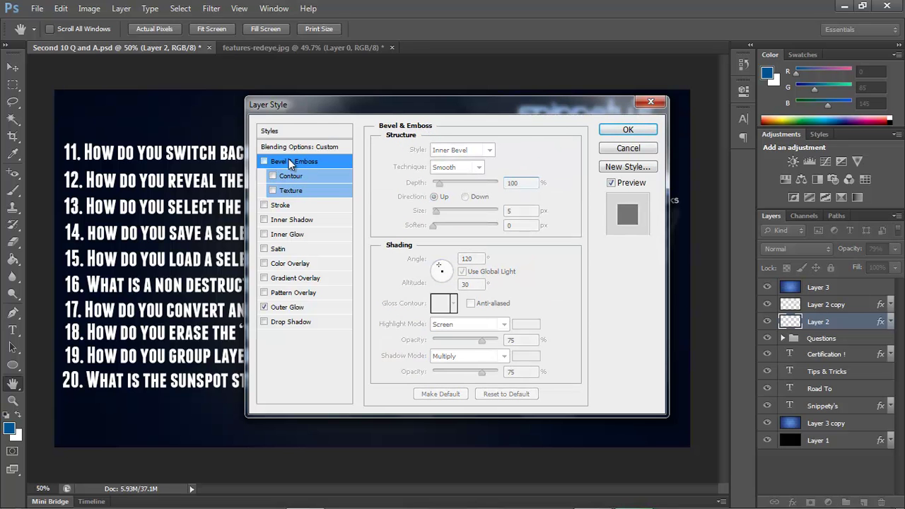
Apply the yellow Sunspot preset style to Layer 2's wing graphic and confirm it.
left_click(269, 132)
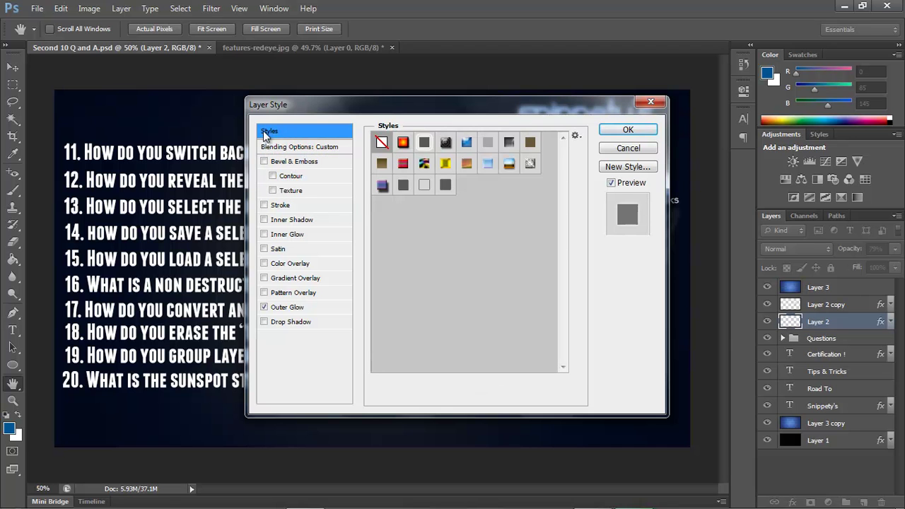
left_click_drag(380, 111, 334, 87)
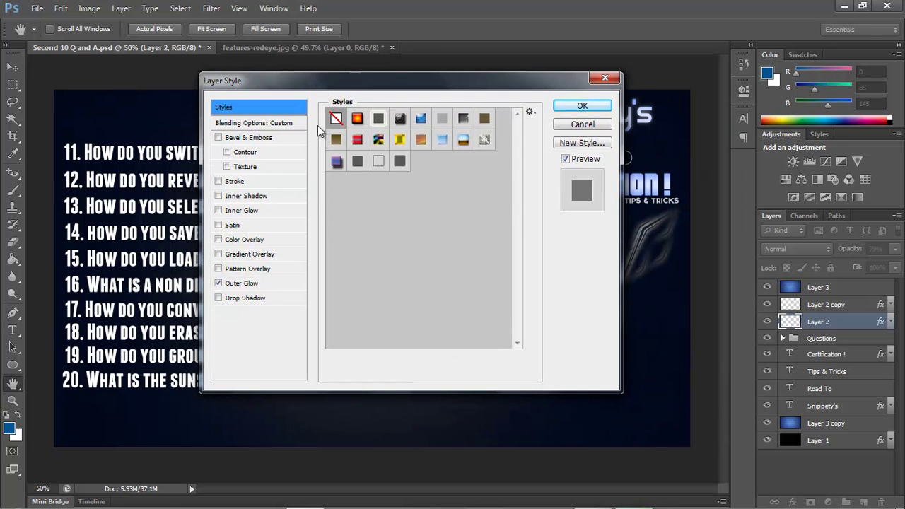
left_click(399, 139)
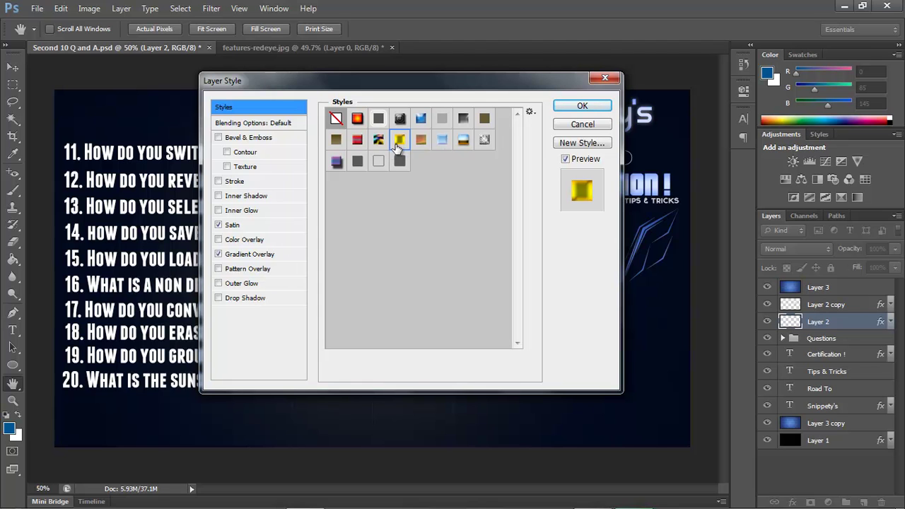
left_click_drag(465, 89, 585, 143)
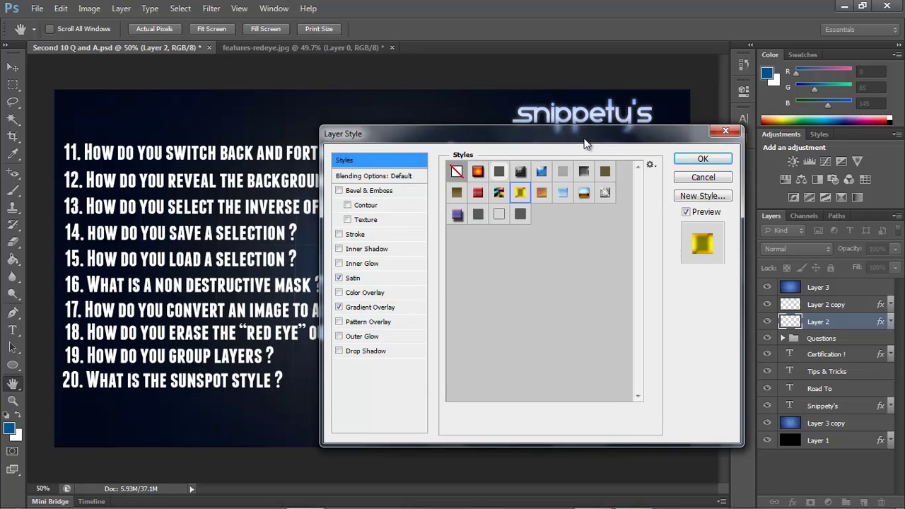
left_click_drag(436, 137, 234, 95)
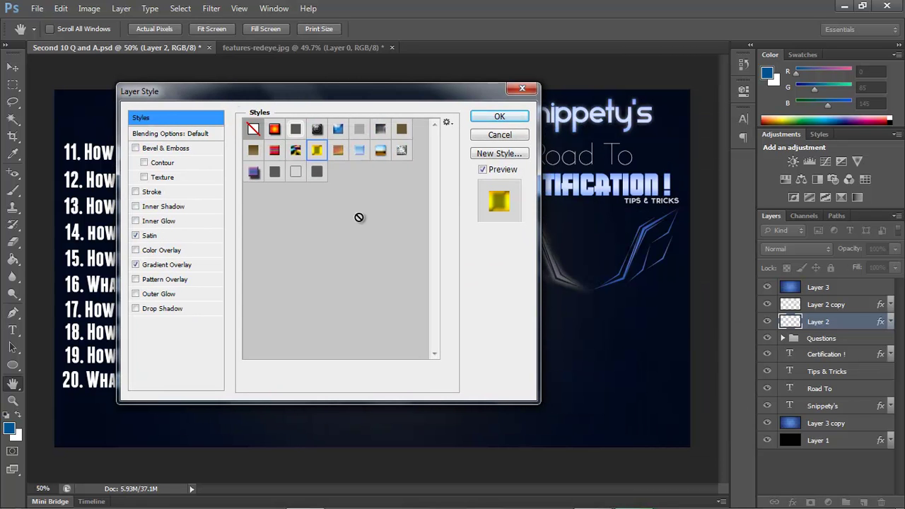
mouse_move(308, 99)
left_mouse_down()
mouse_move(403, 95)
mouse_move(304, 85)
left_mouse_up()
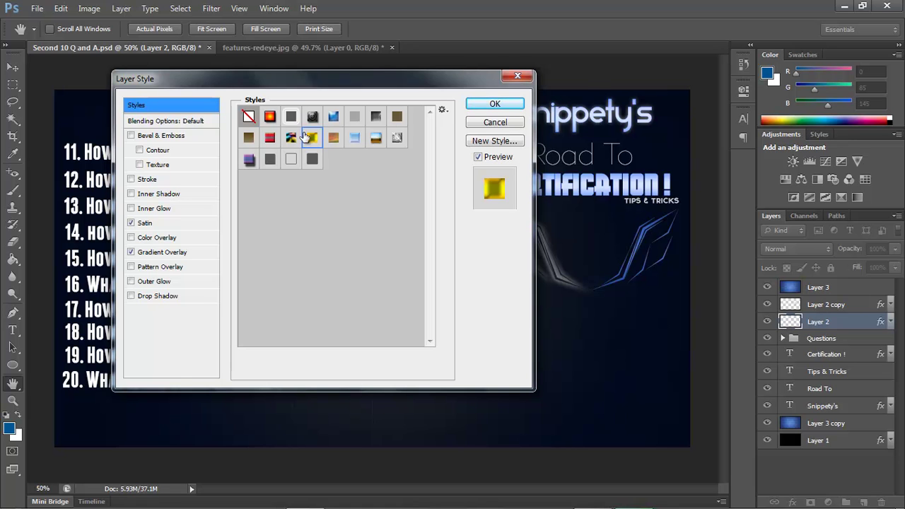
left_click(471, 104)
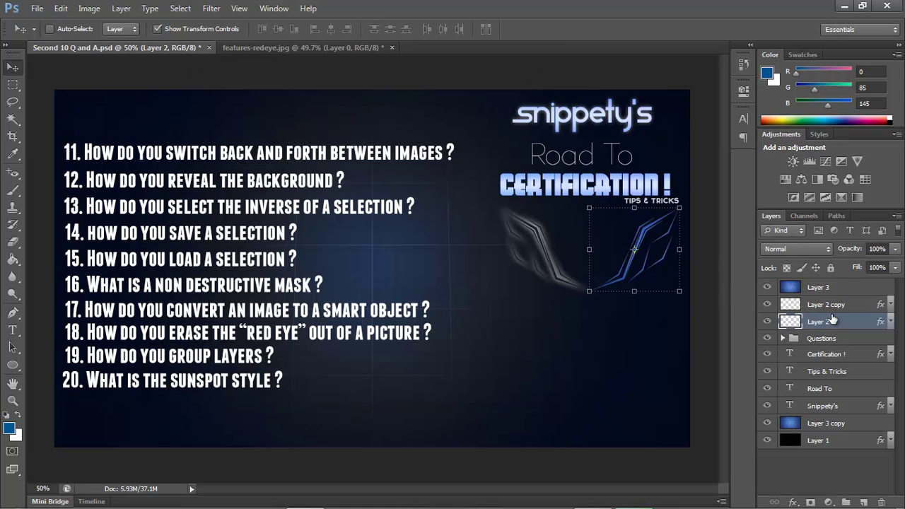
Compare Layer 2 by toggling it, hide Layer 3, and return Layer 2 to its grey look at 79% opacity.
left_click(767, 322)
left_click(766, 321)
left_click(766, 287)
key("7")
key("9")
key("0")
key("7")
key("9")
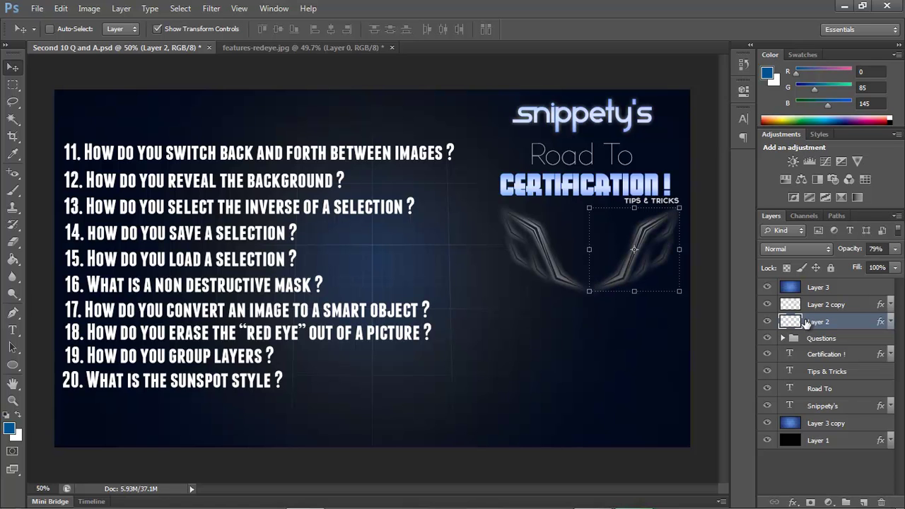
Reset the foreground colour to black, turn off Show Transform Controls, and check the red-eye photo document.
key("d")
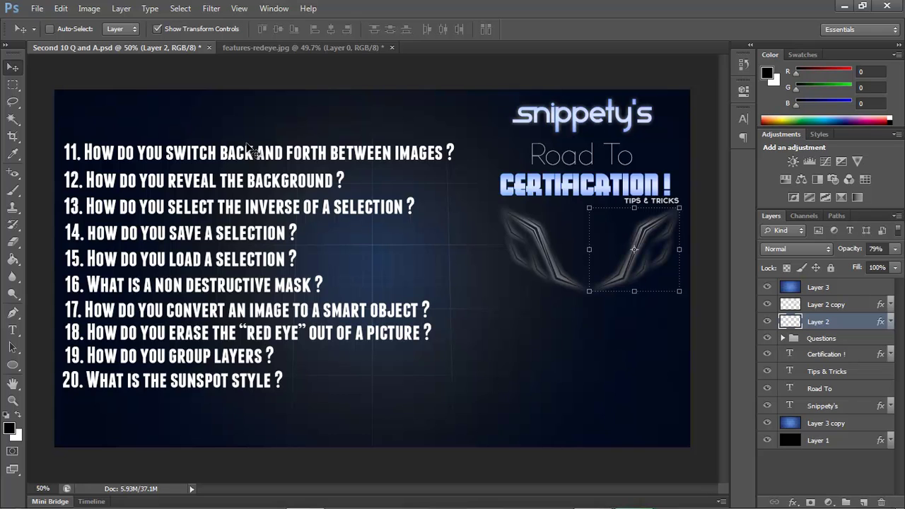
left_click_drag(655, 222, 655, 222)
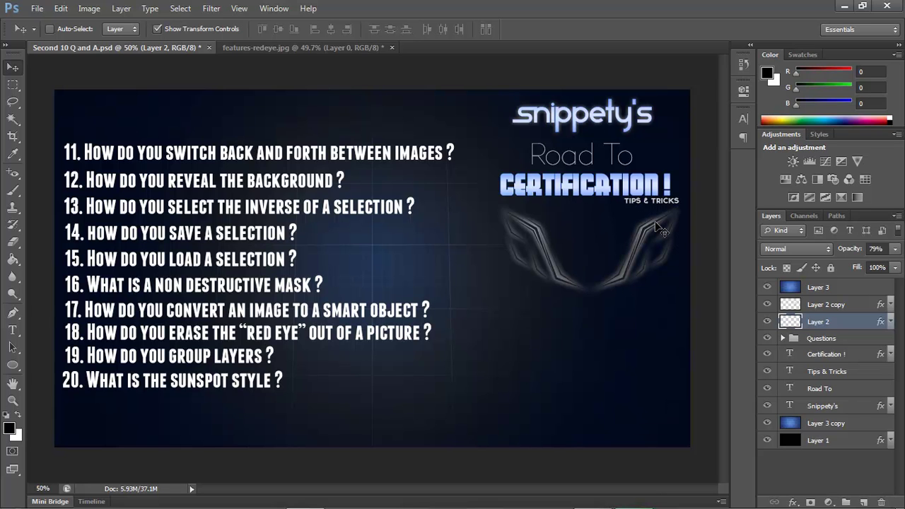
left_click(208, 31)
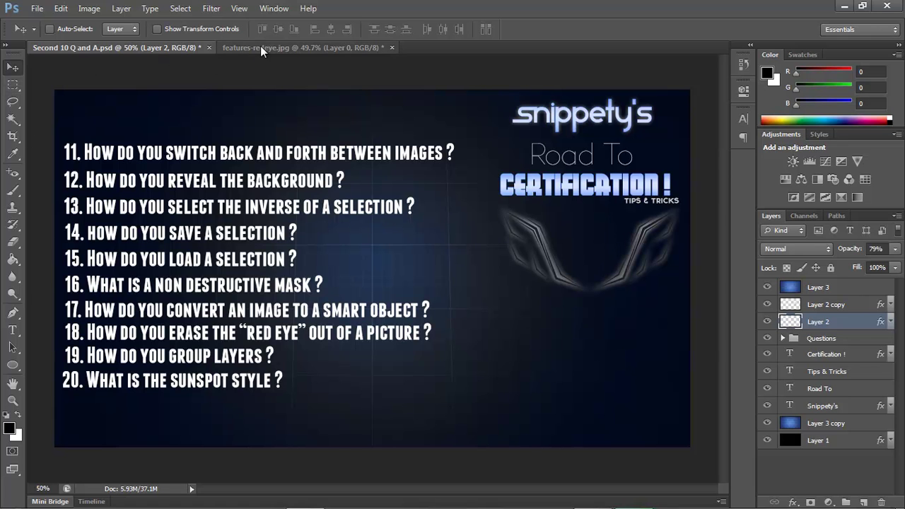
left_click(227, 47)
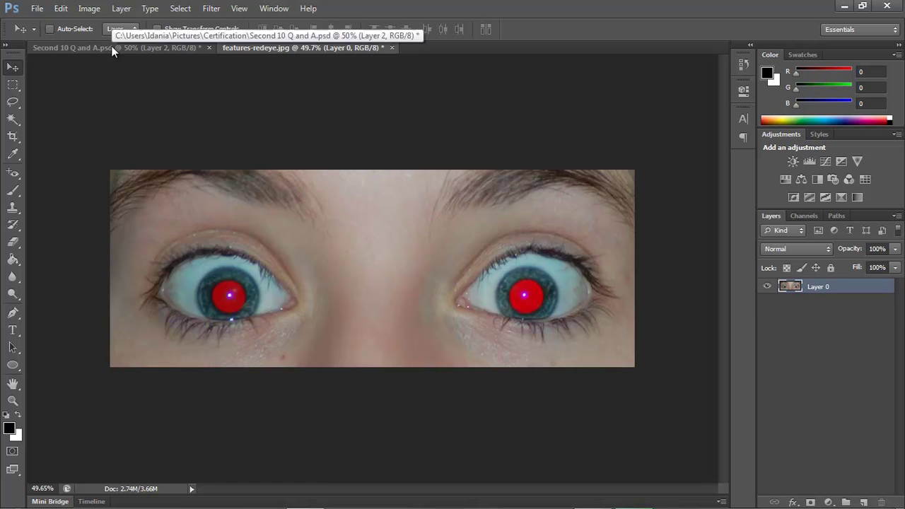
left_click(112, 46)
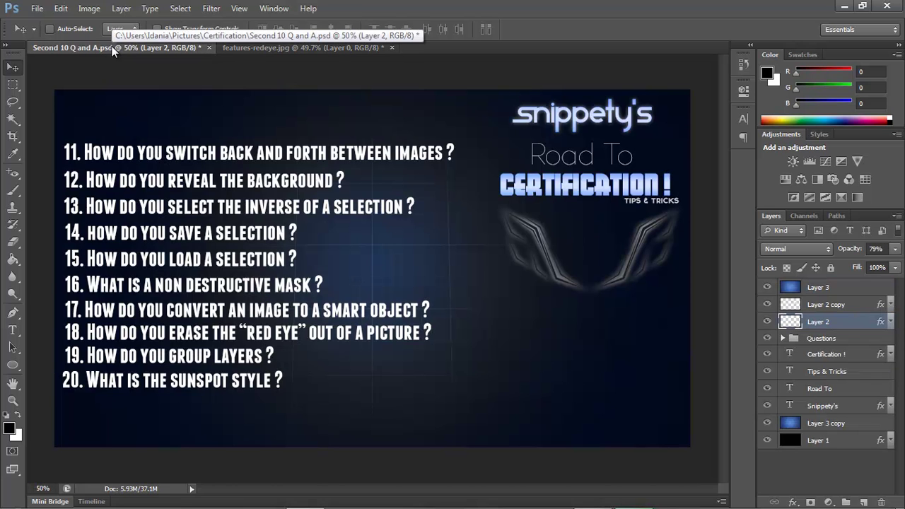